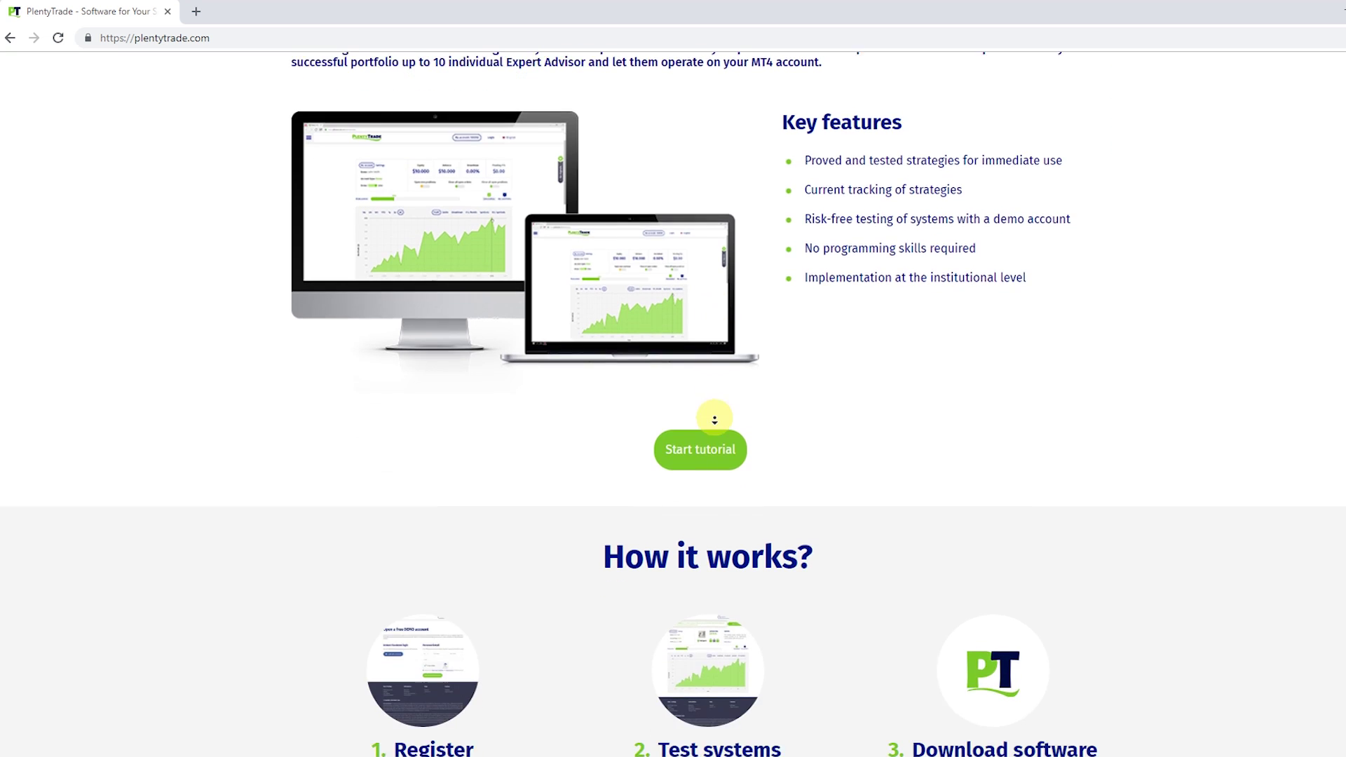
# Open My Account and switch Demo EA on so the account type shows REAL.
pyautogui.scroll(-6, 715, 419)
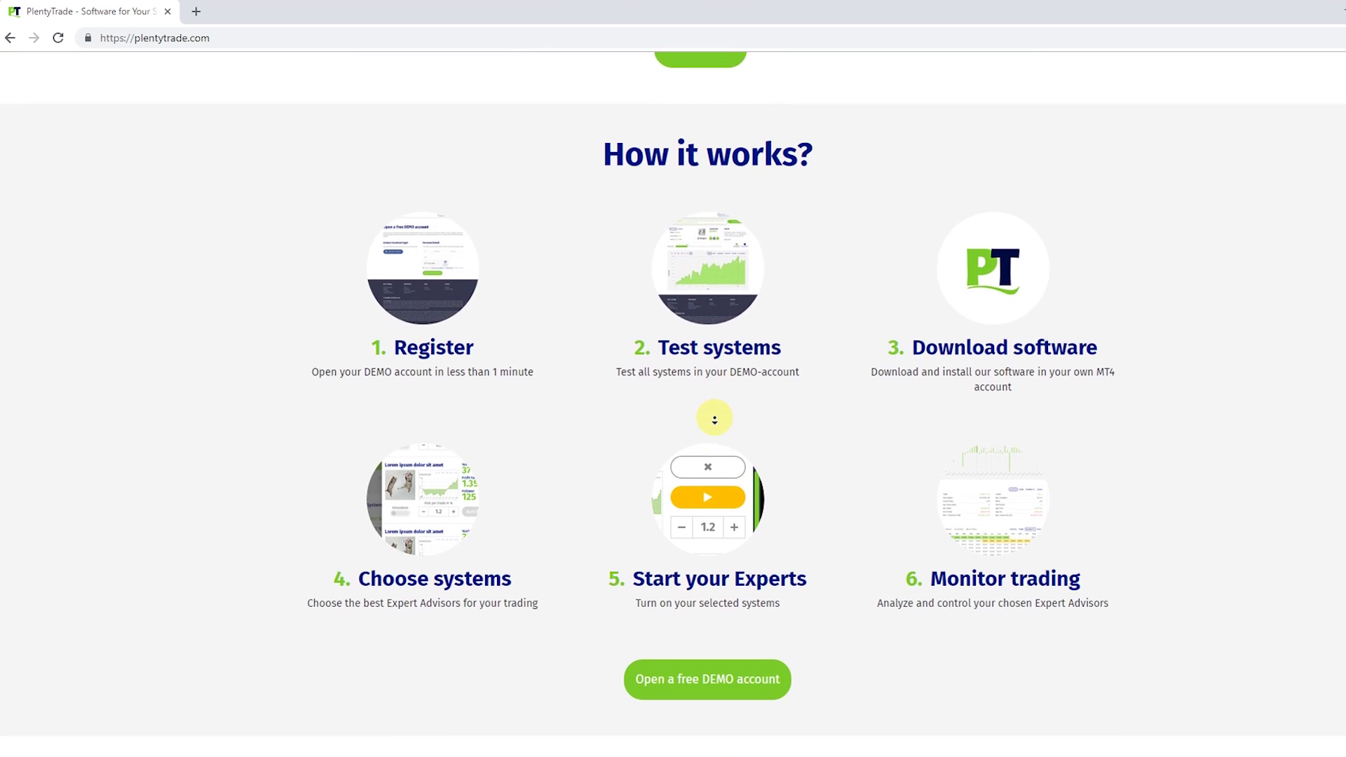
pyautogui.scroll(-3, 714, 419)
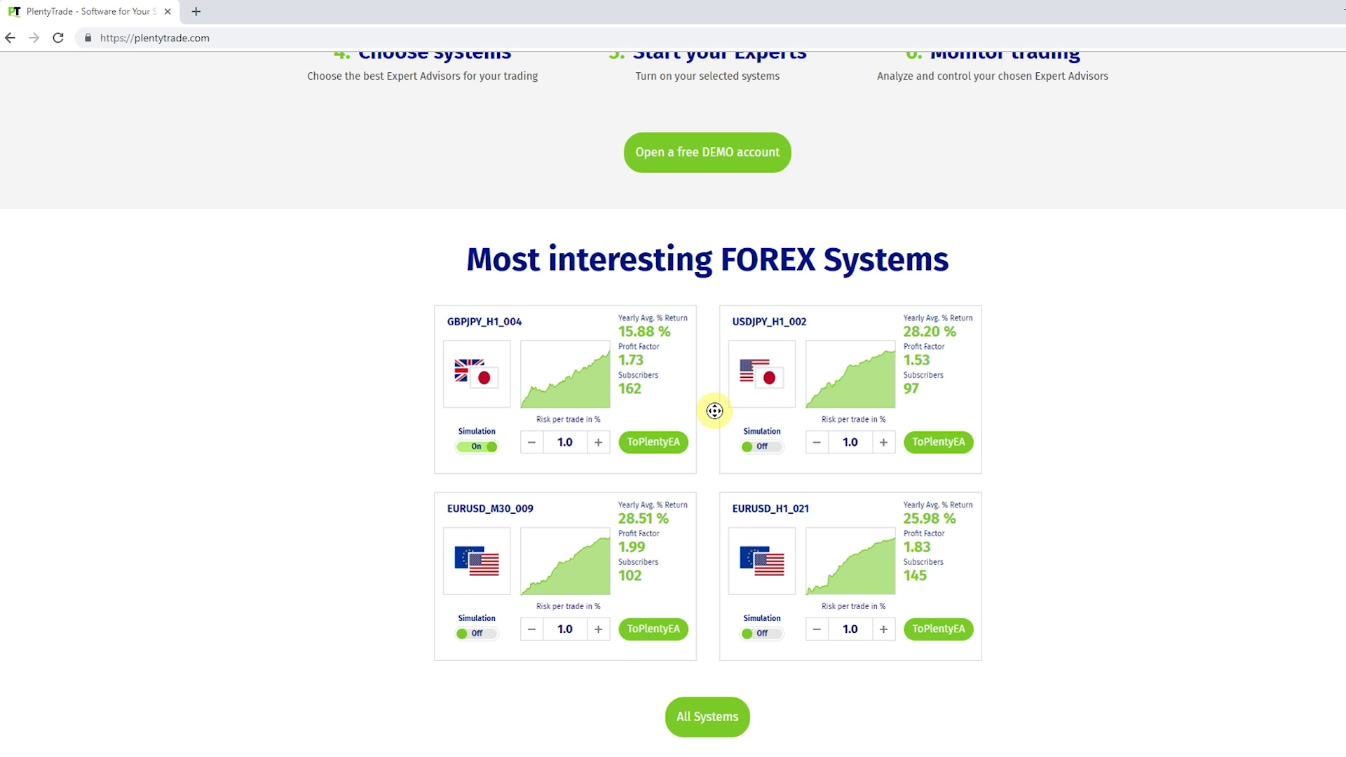
pyautogui.scroll(7, 715, 411)
pyautogui.scroll(12, 718, 371)
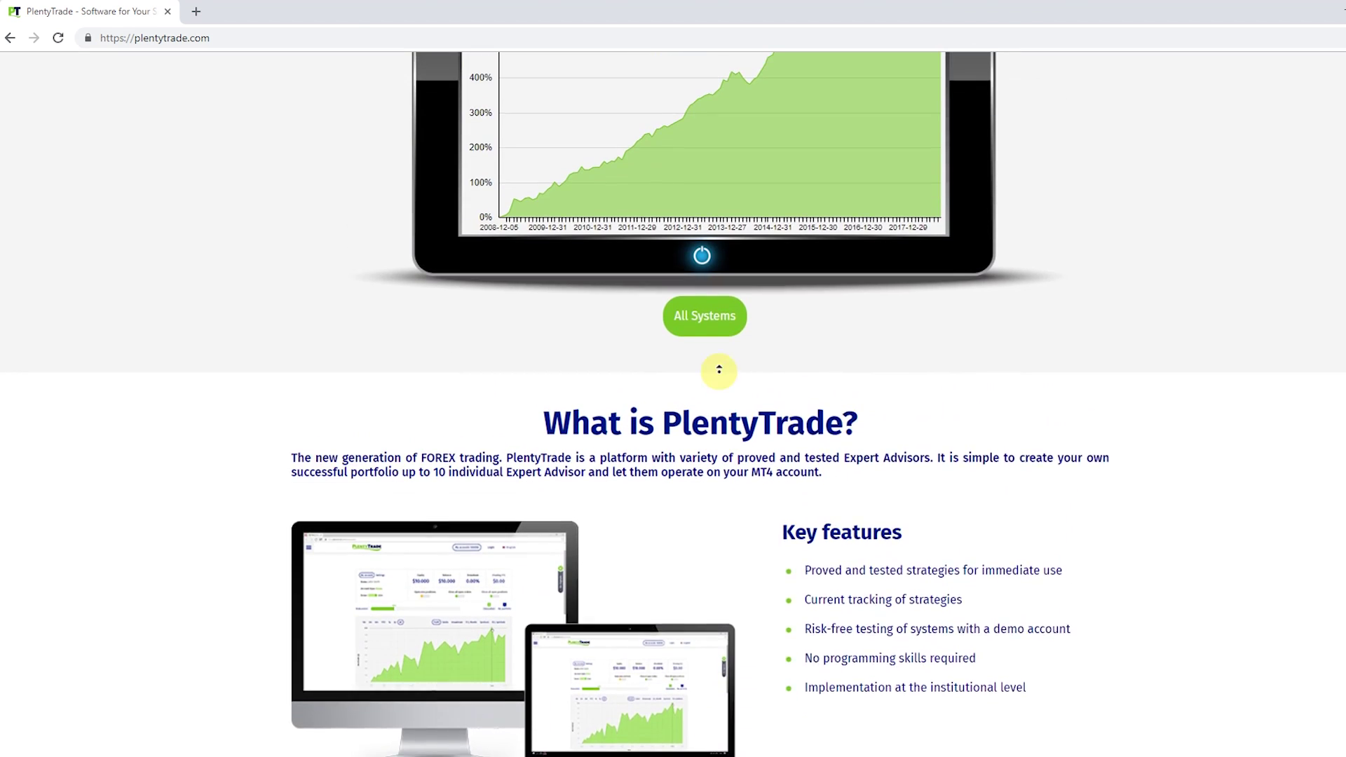
pyautogui.scroll(10, 719, 371)
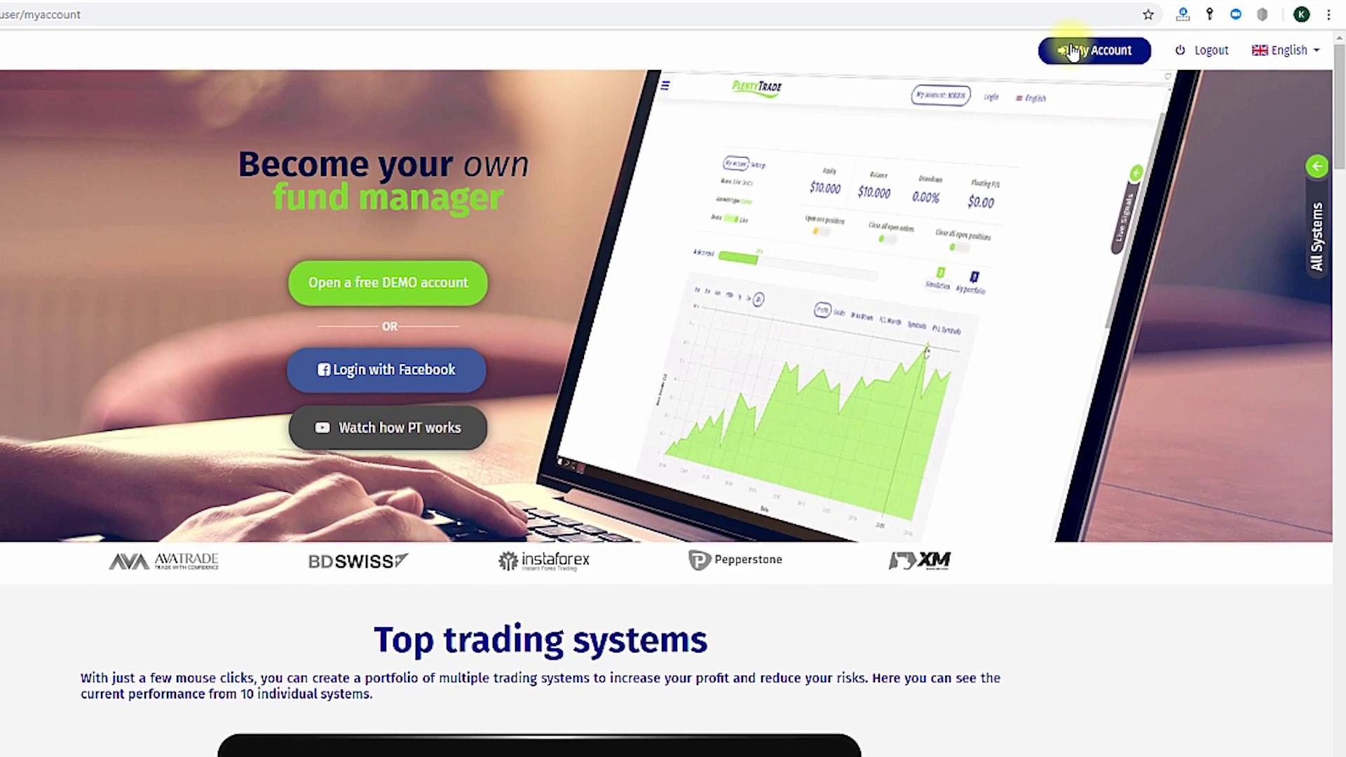
pyautogui.click(1071, 52)
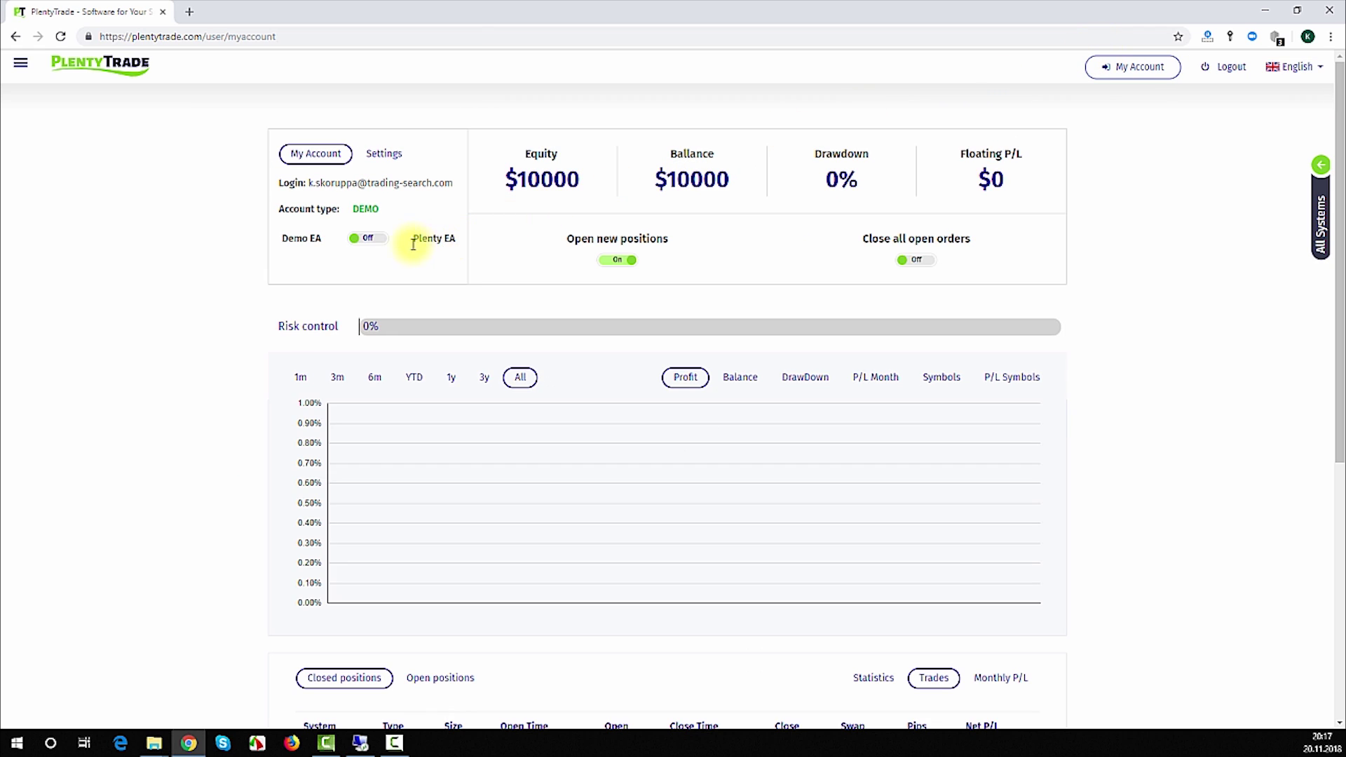
pyautogui.click(382, 242)
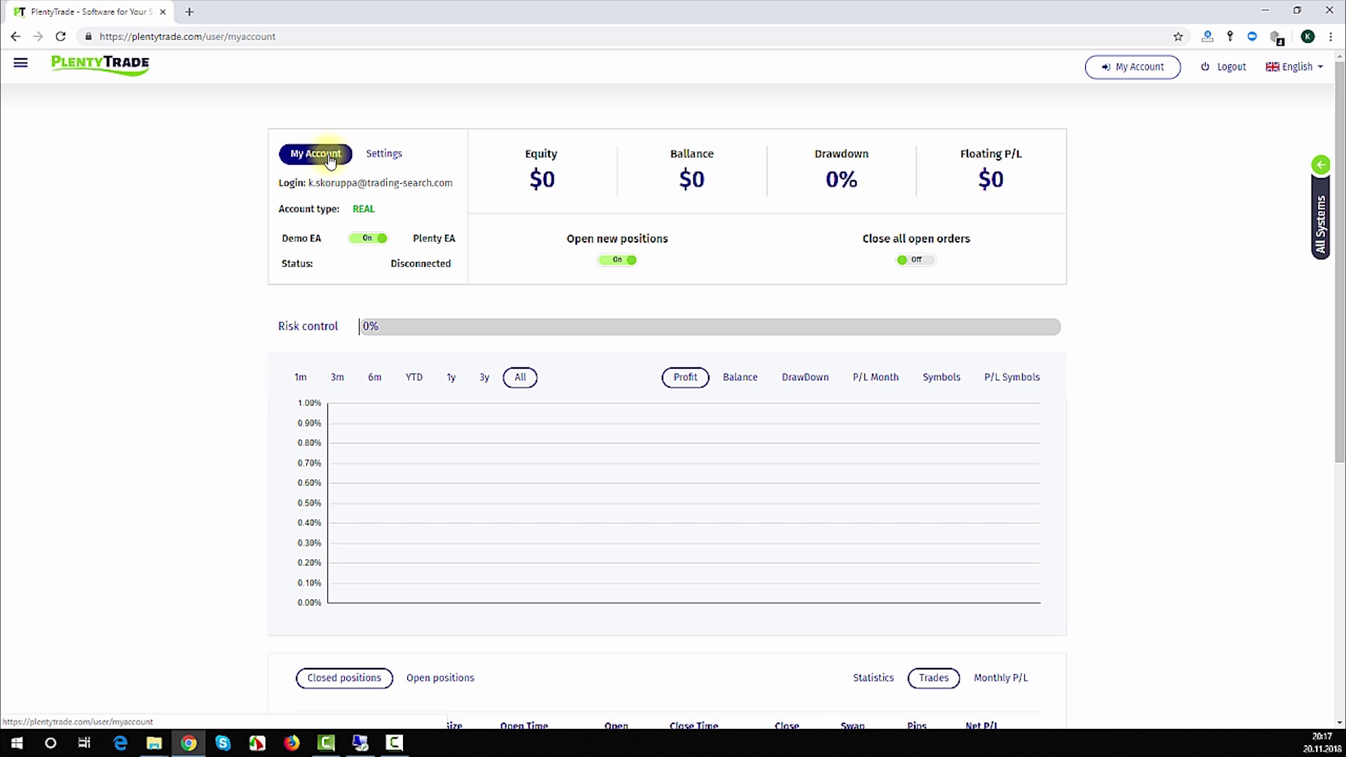
# Download PlentyEA.zip and the user manual from the Plenty EA settings, then check the remote desktop.
pyautogui.click(382, 155)
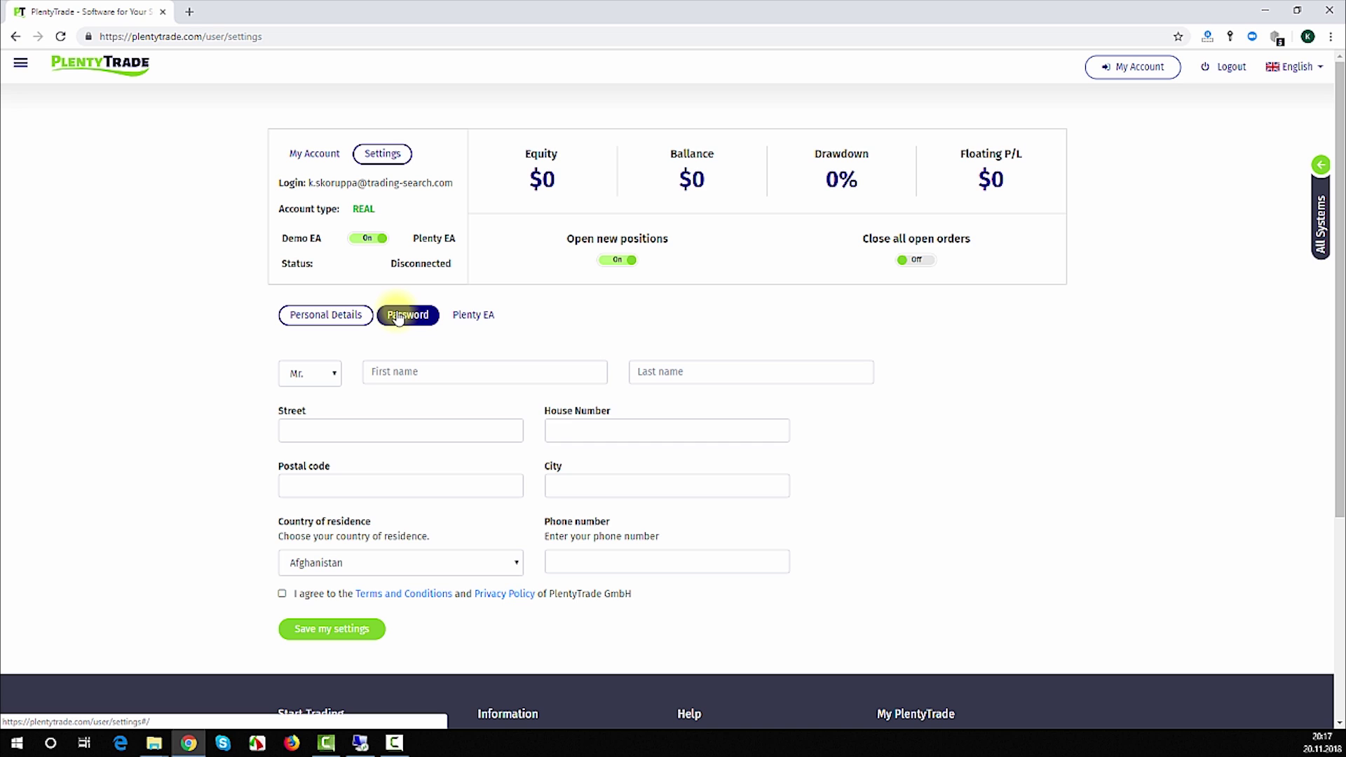
pyautogui.click(469, 315)
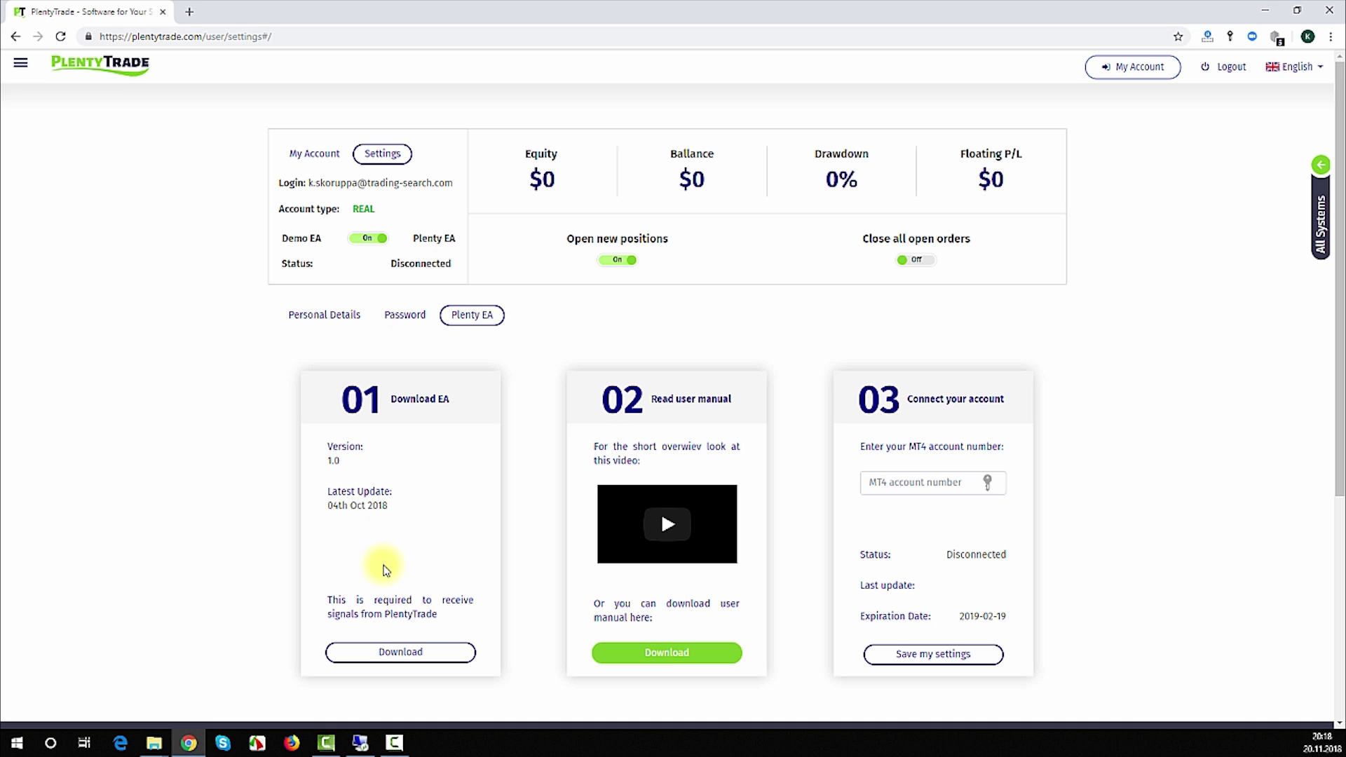
pyautogui.click(382, 653)
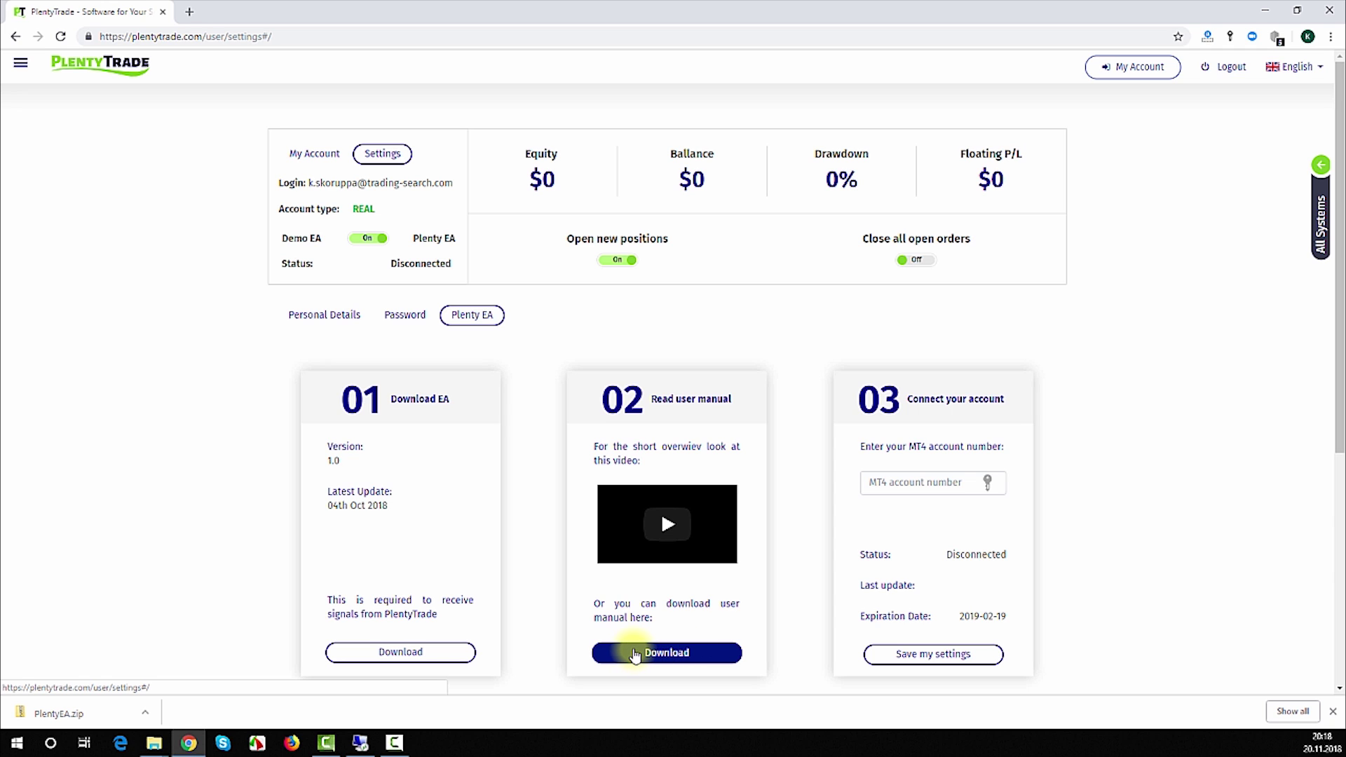
pyautogui.click(635, 654)
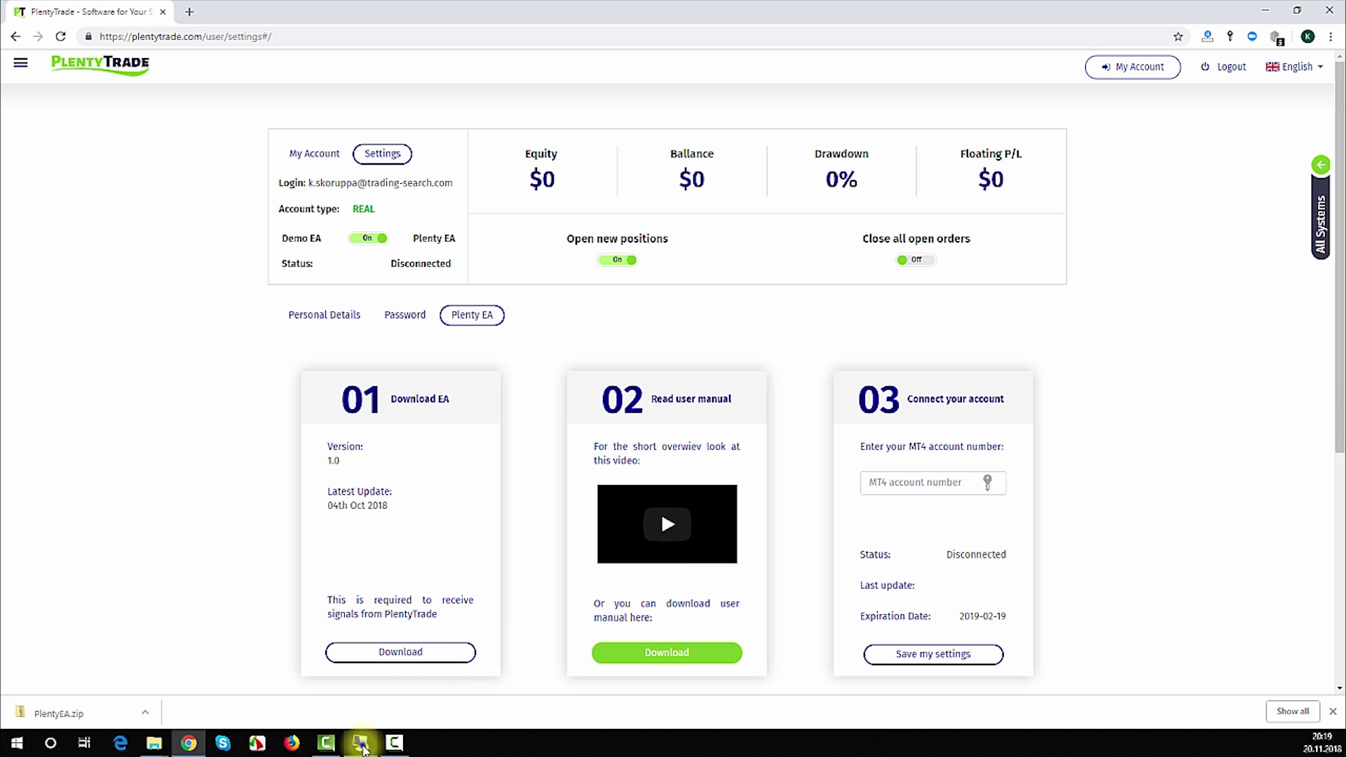
pyautogui.click(361, 745)
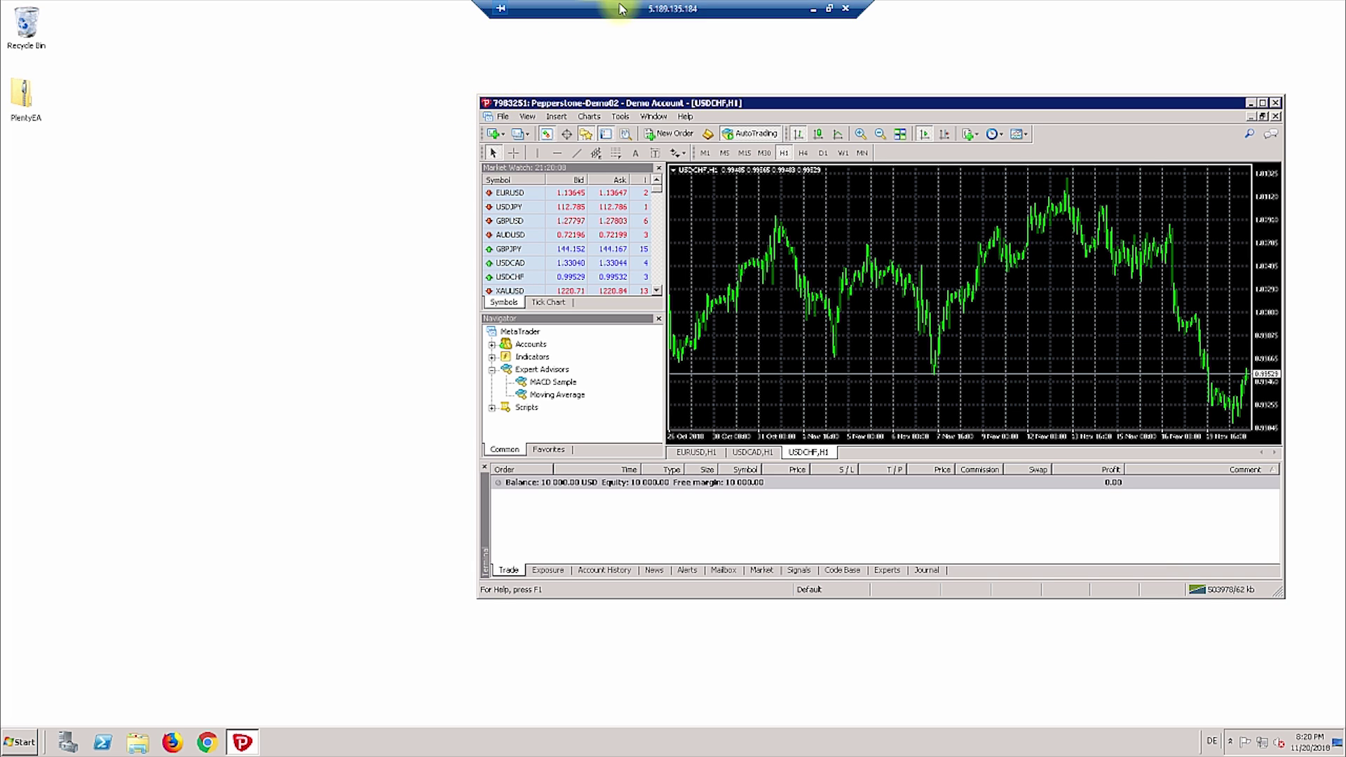
pyautogui.click(812, 9)
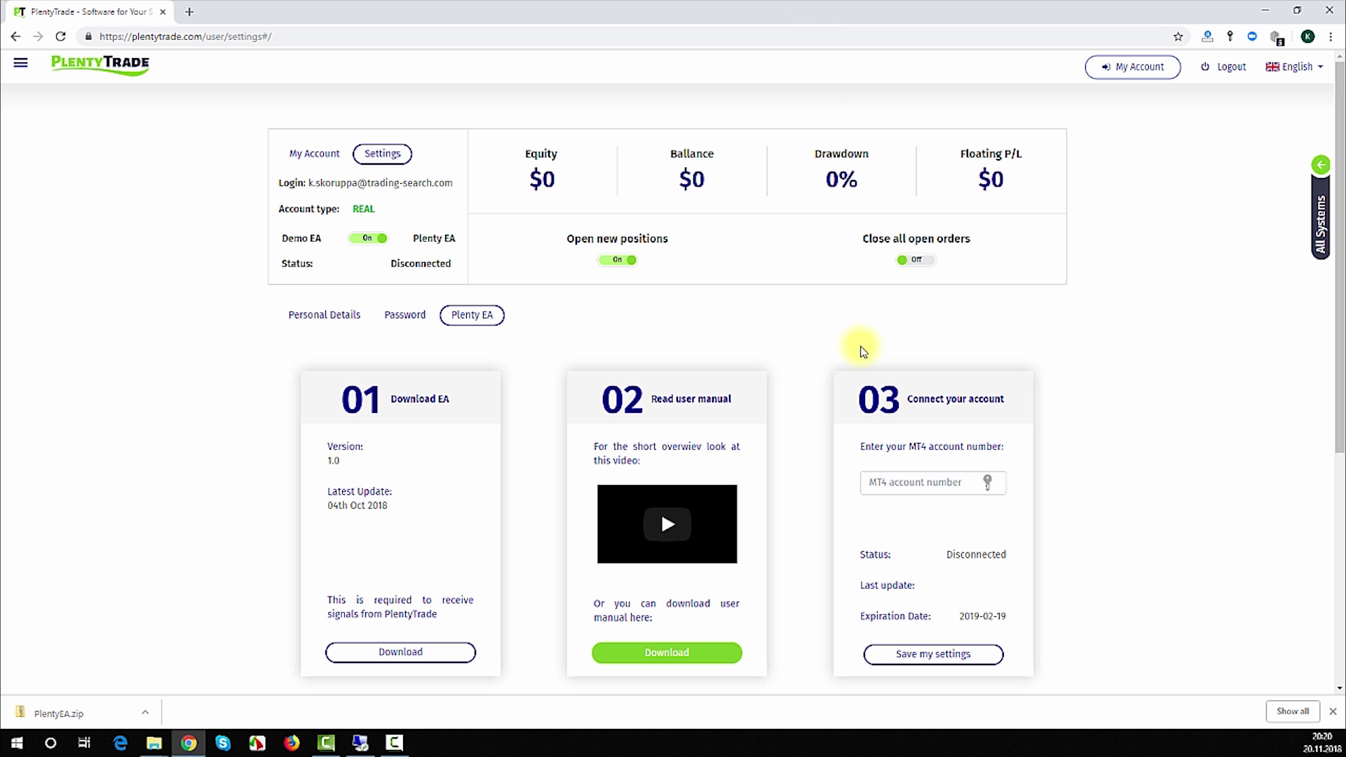
# Enter and save the MT4 account number, then return to the remote MetaTrader desktop.
pyautogui.click(882, 482)
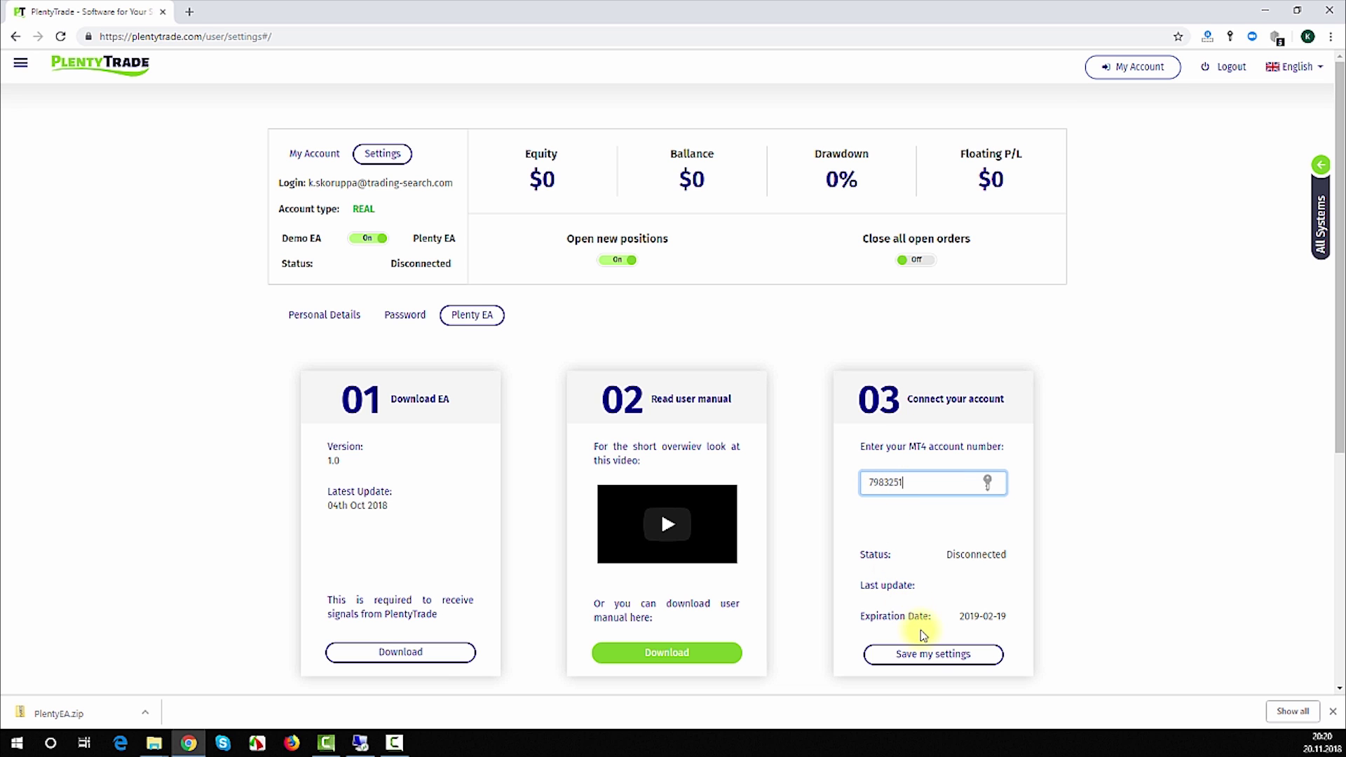
pyautogui.click(932, 659)
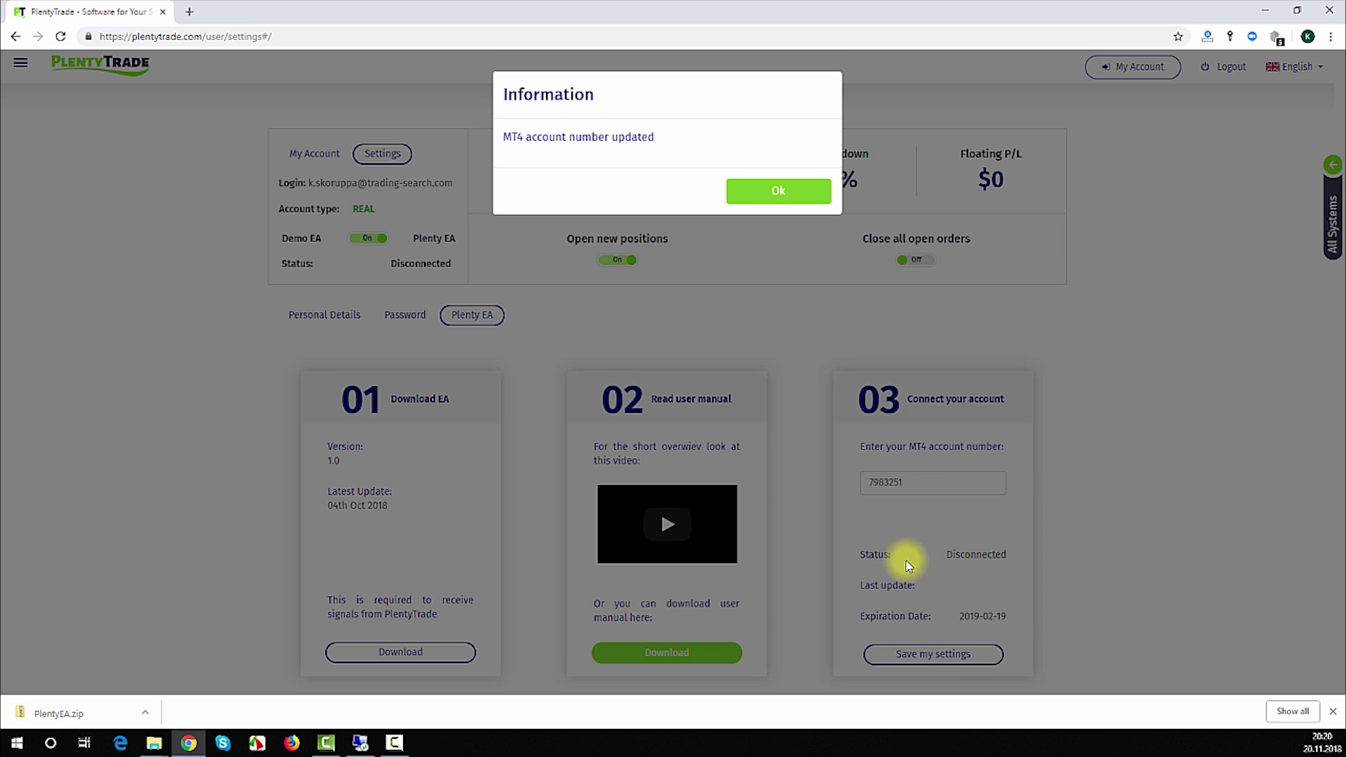
pyautogui.click(780, 194)
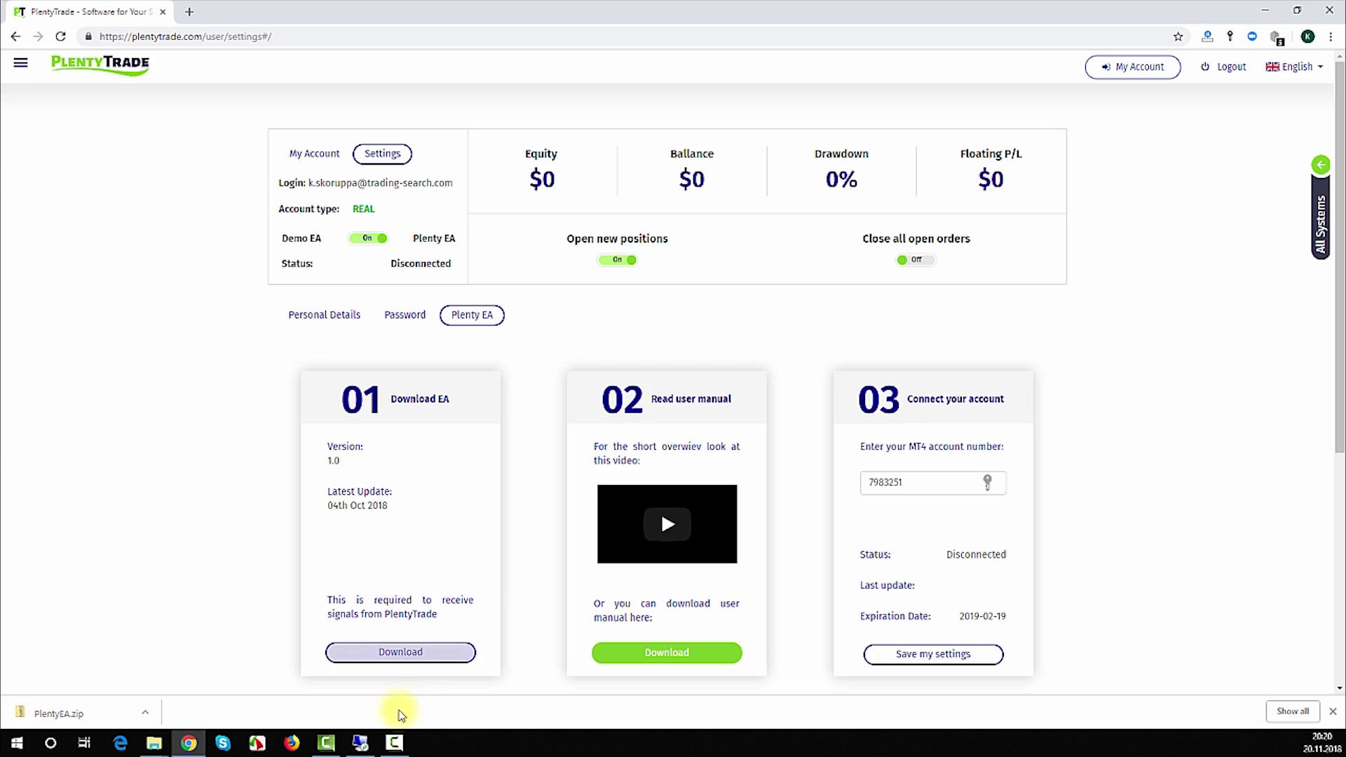
pyautogui.click(360, 745)
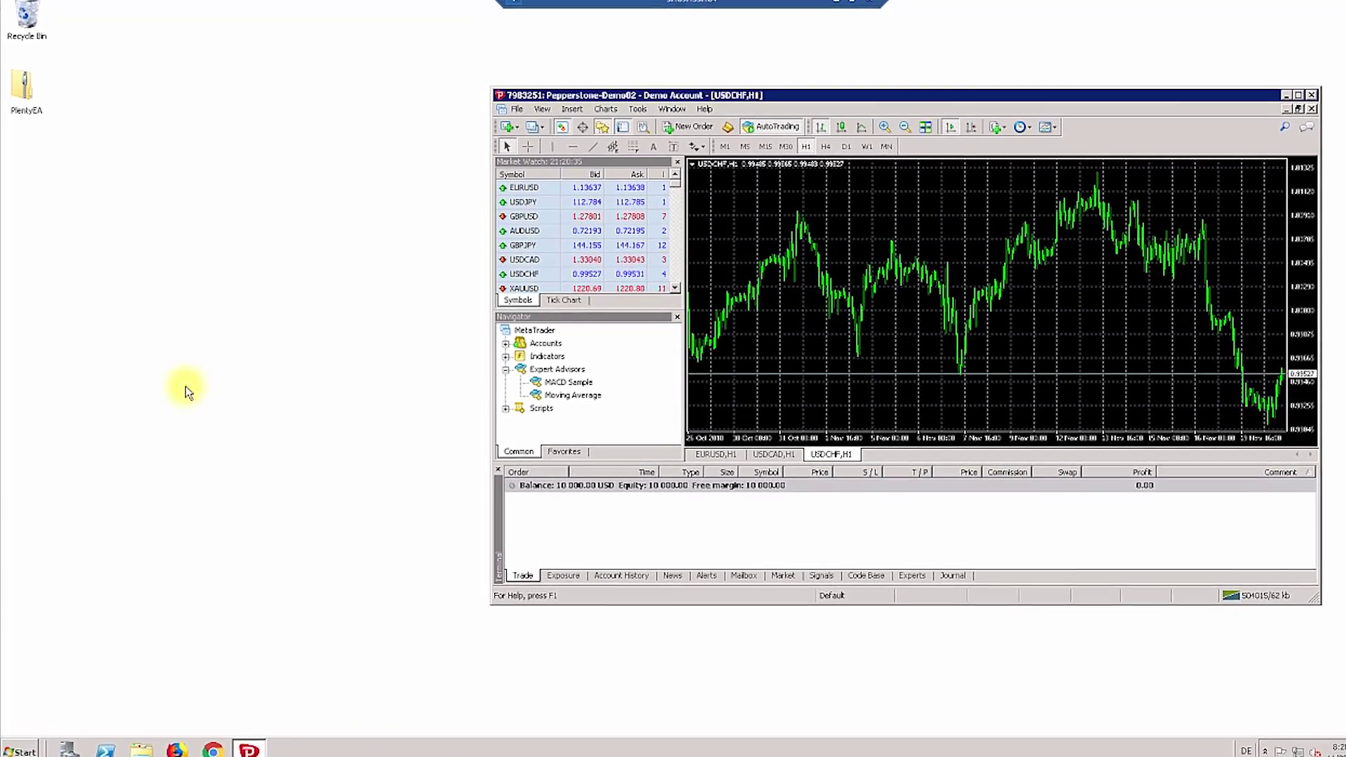
# Open the PlentyEA package folder and MetaTrader's terminal data folder side by side.
pyautogui.doubleClick(23, 87)
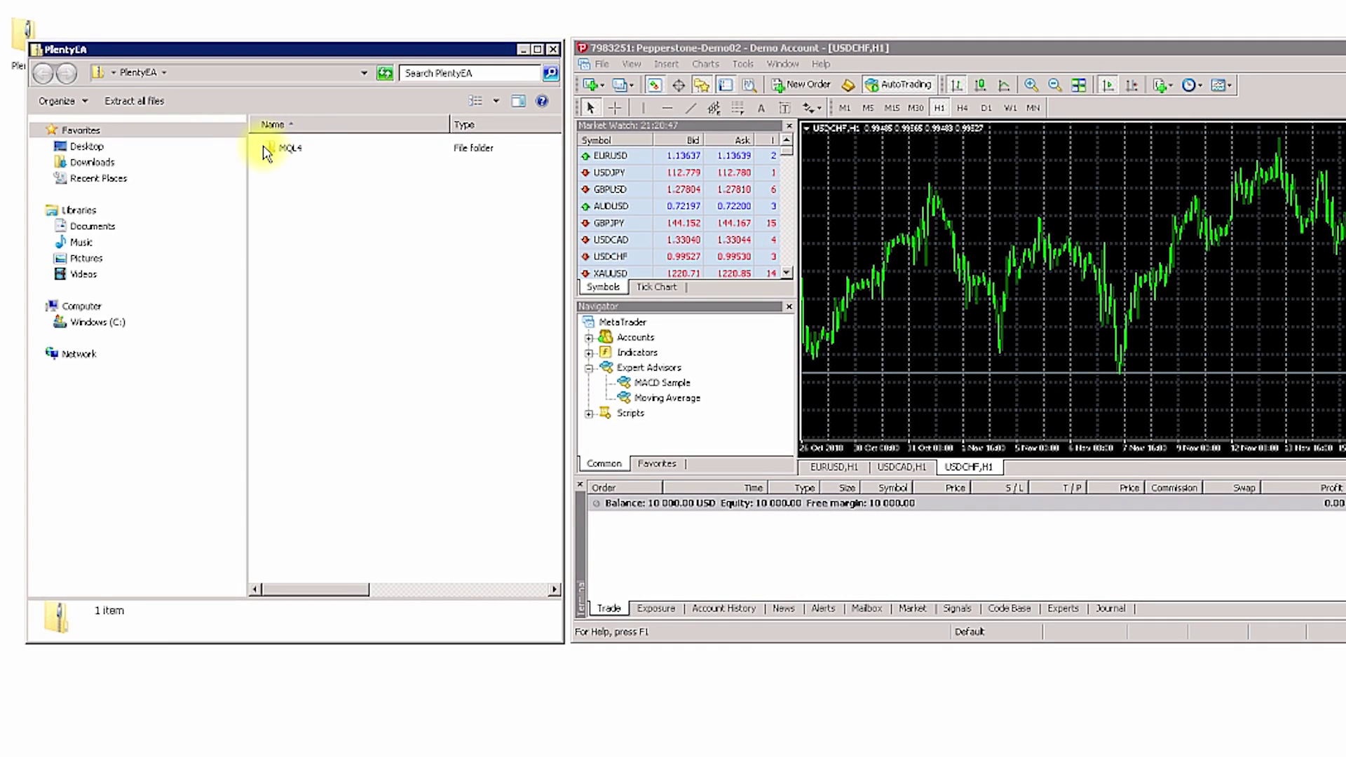
pyautogui.click(600, 63)
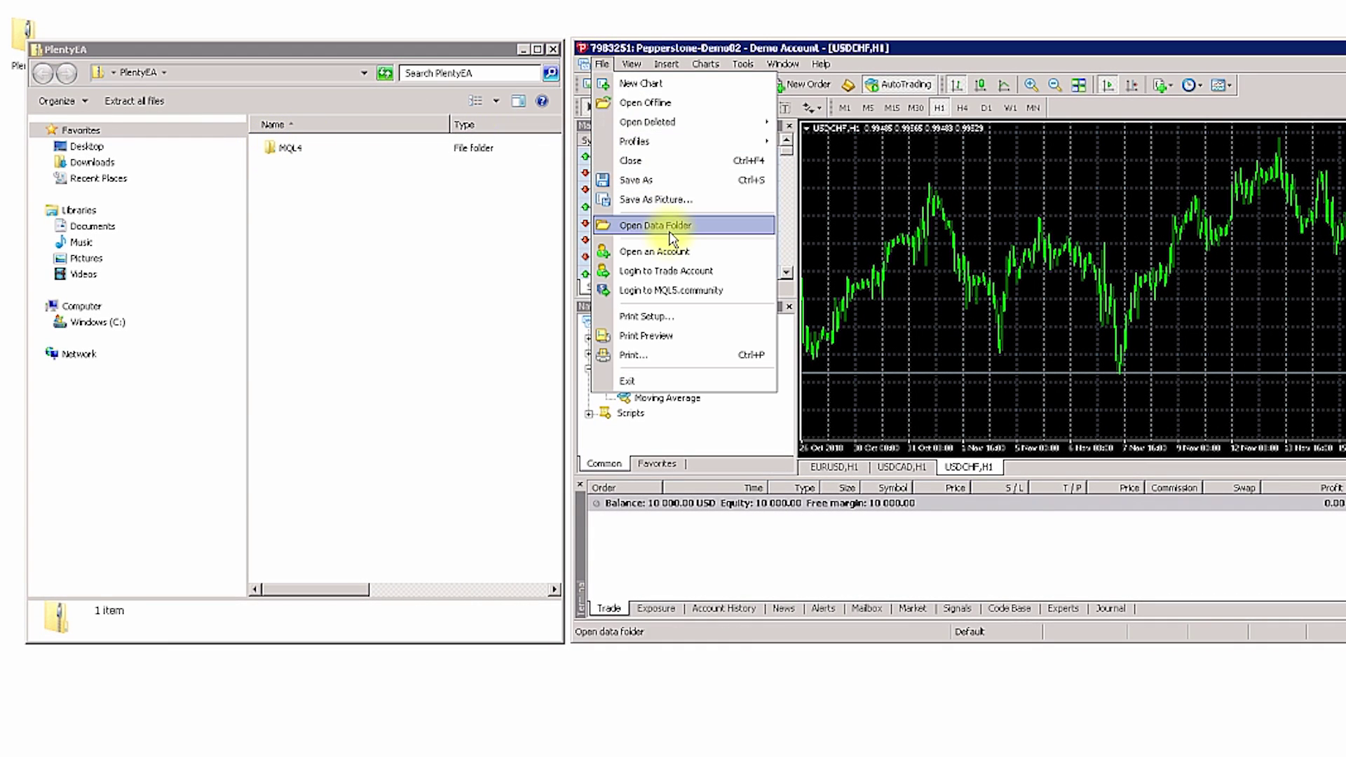
pyautogui.click(671, 226)
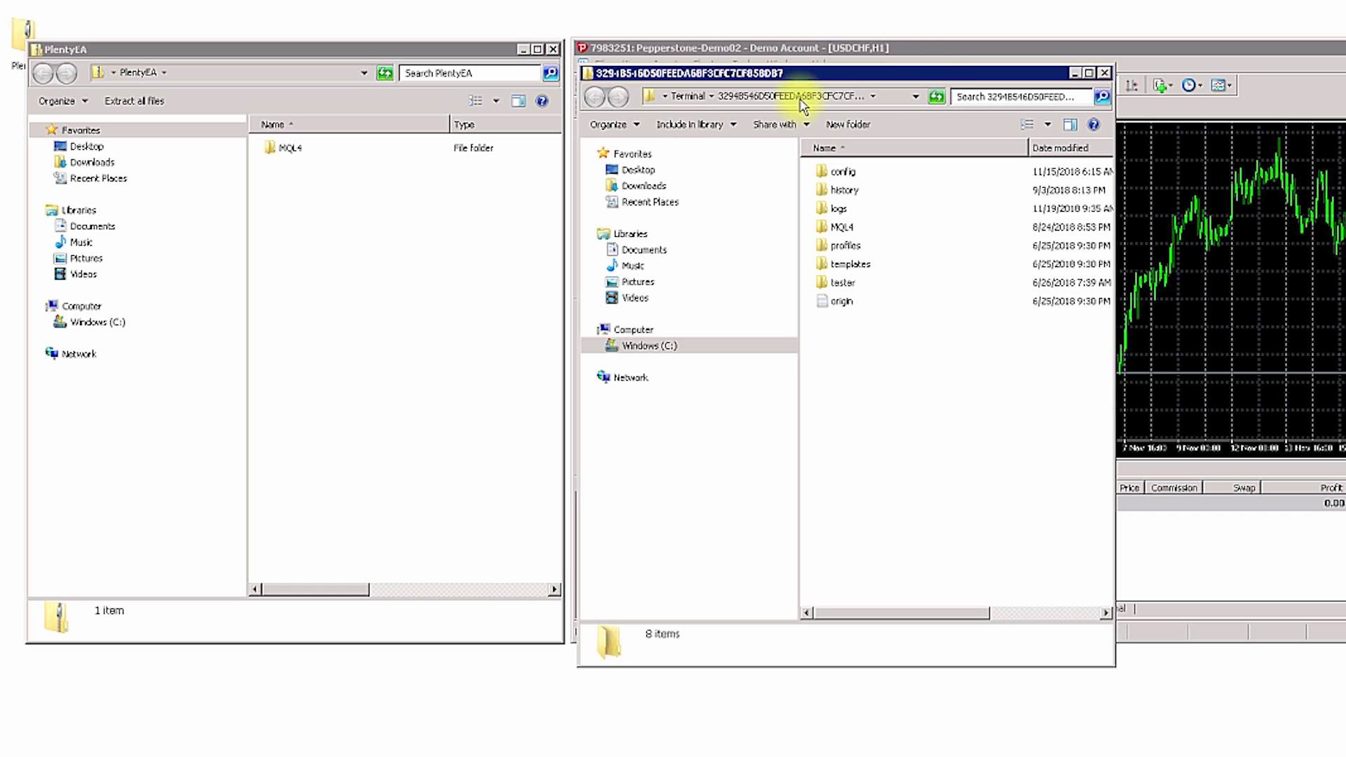
# Merge the package's MQL4 folder into the terminal data folder, confirming the folder replace.
pyautogui.click(275, 148)
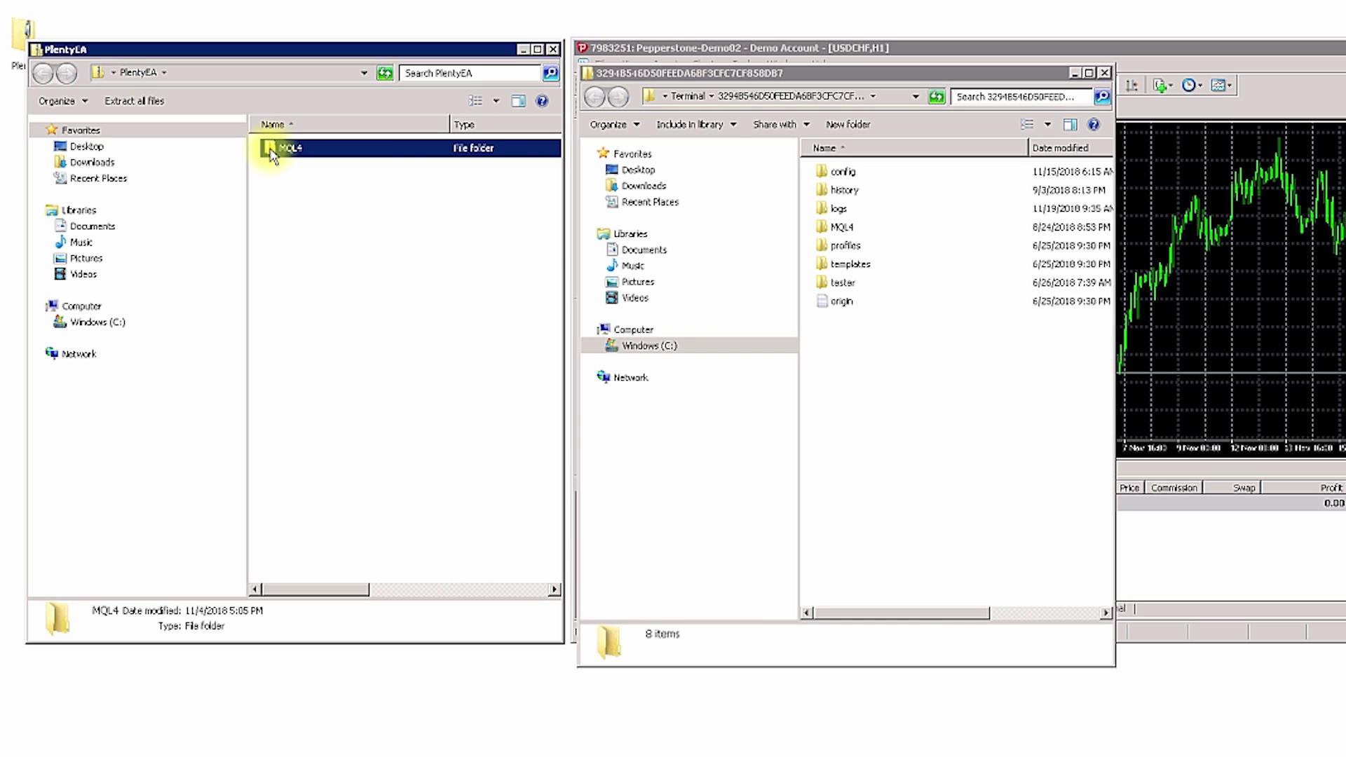
pyautogui.moveTo(270, 149); pyautogui.dragTo(846, 382)
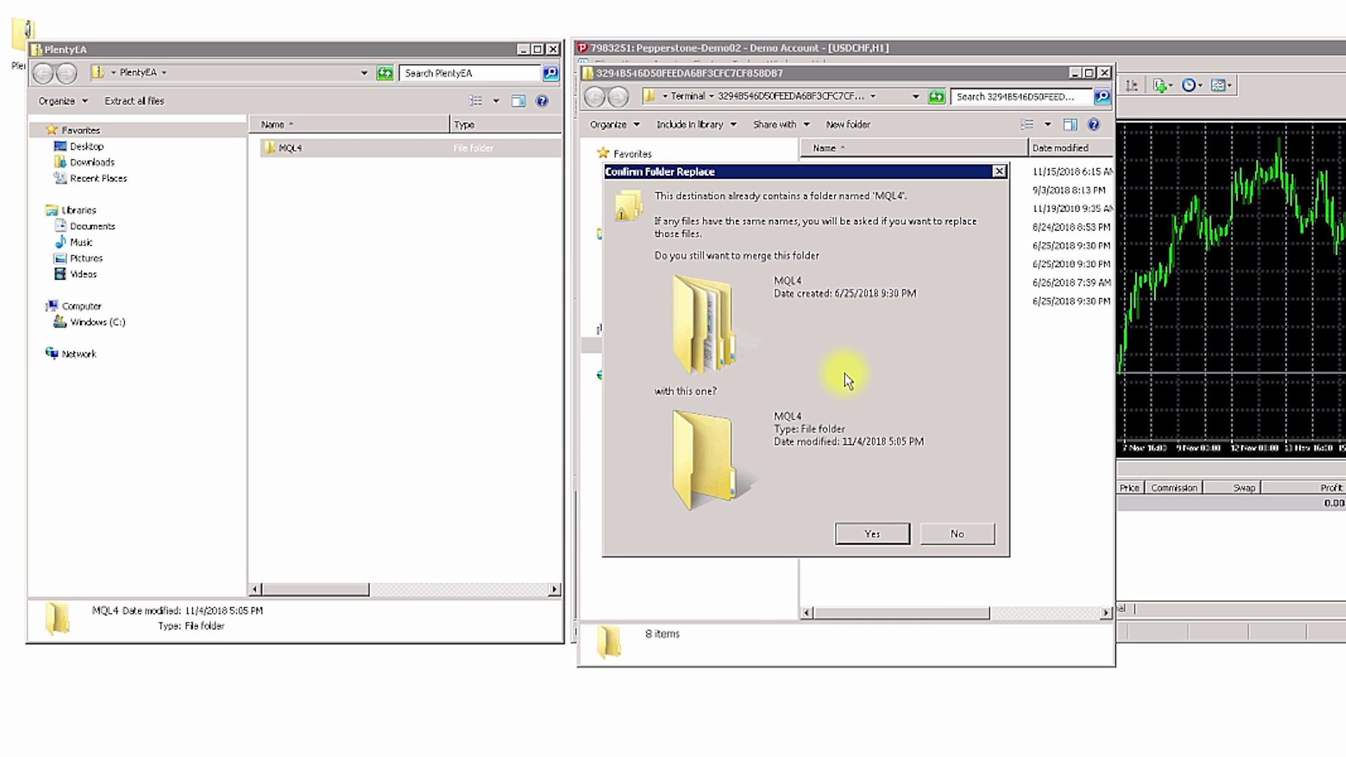
pyautogui.click(852, 535)
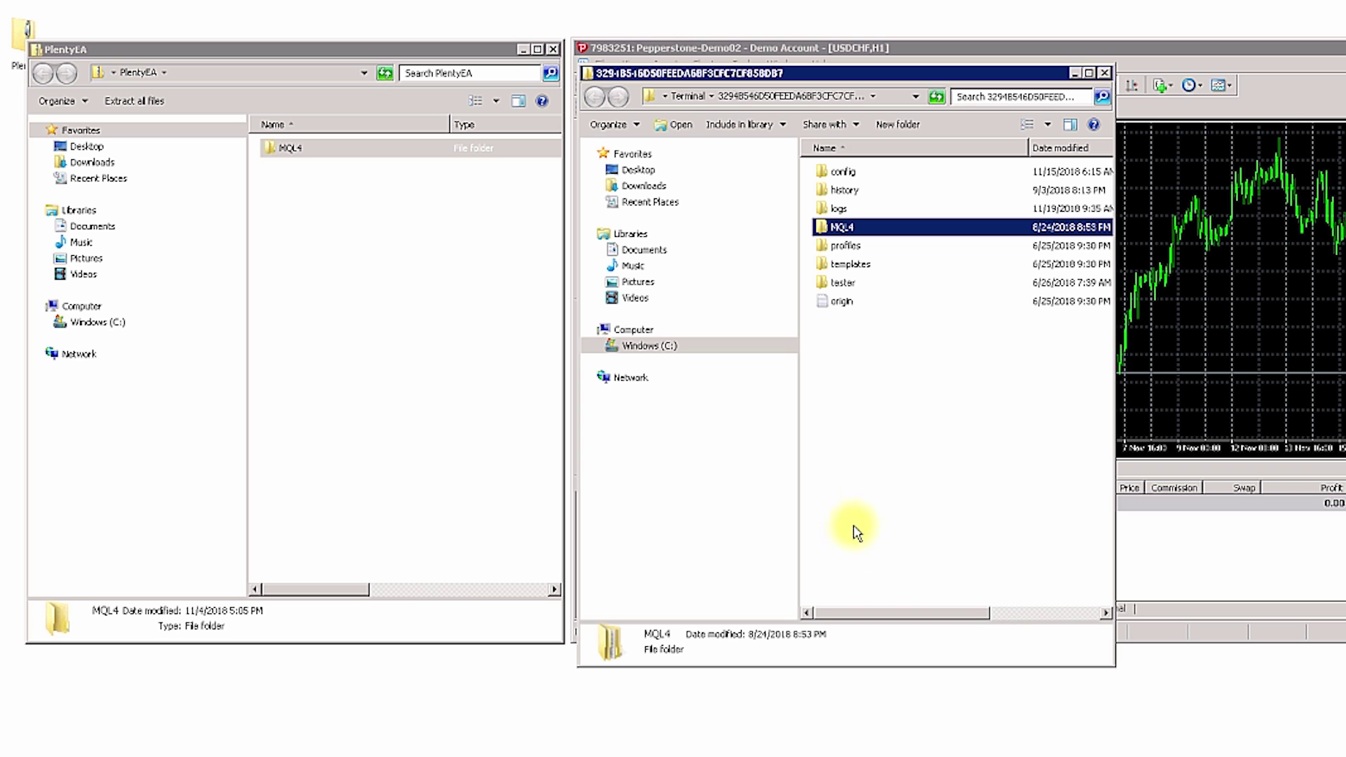
pyautogui.click(1104, 72)
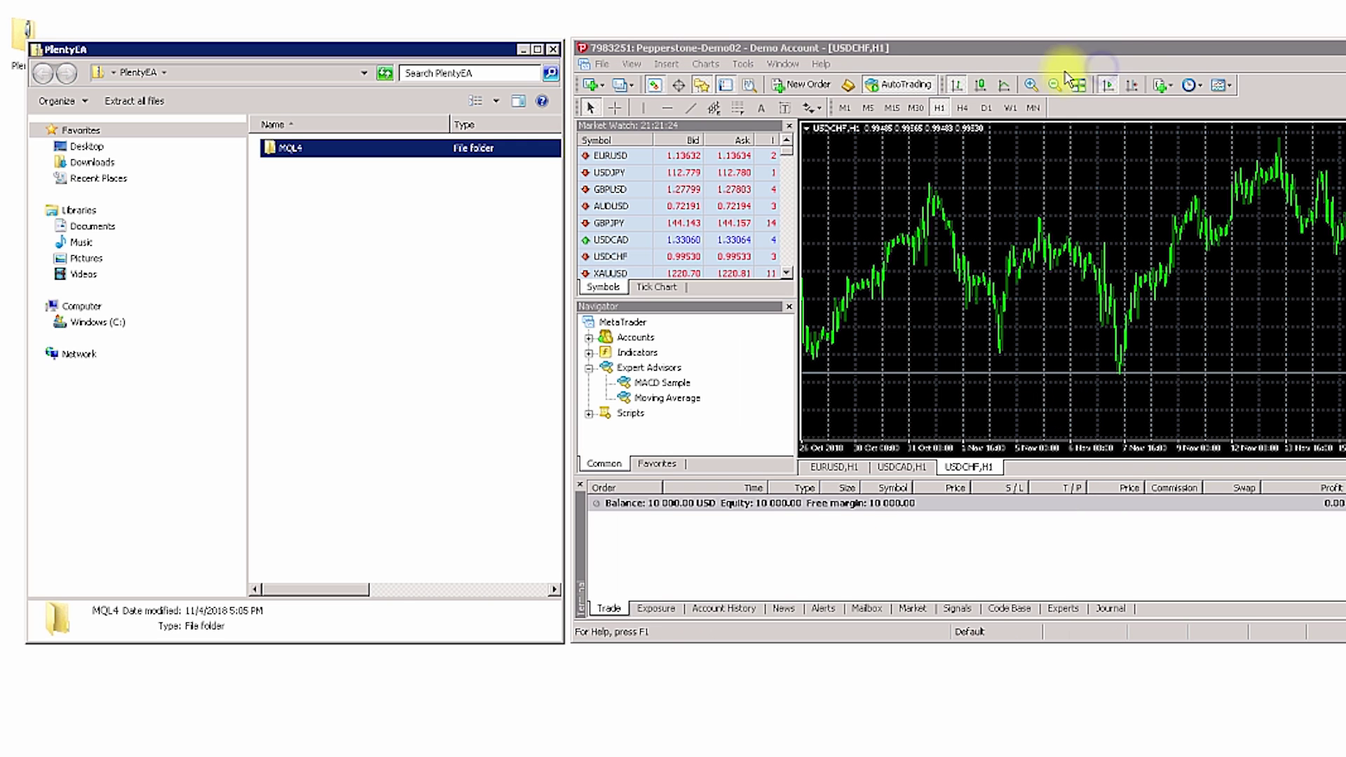
# Close the package folder and refresh the Navigator's Expert Advisors so PlentyEA 1.0 appears.
pyautogui.click(552, 49)
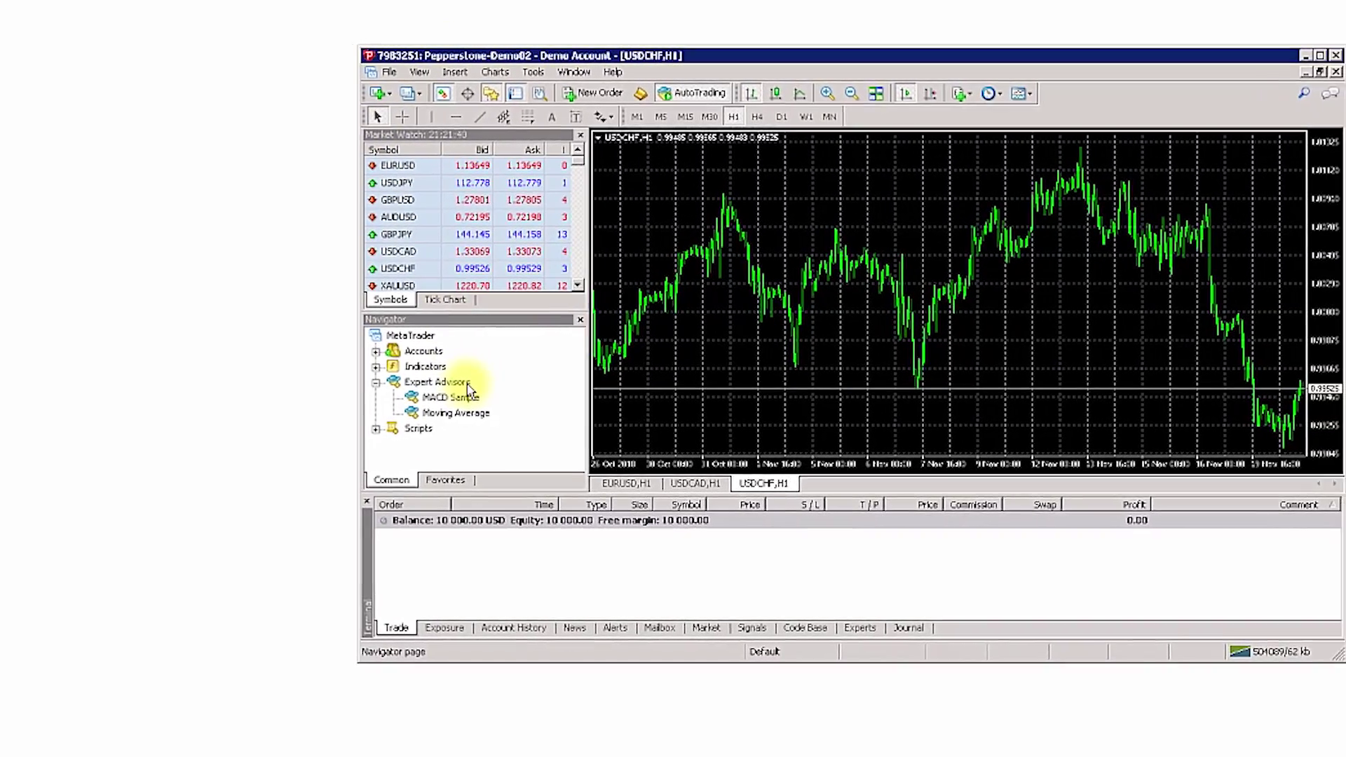
pyautogui.rightClick(467, 384)
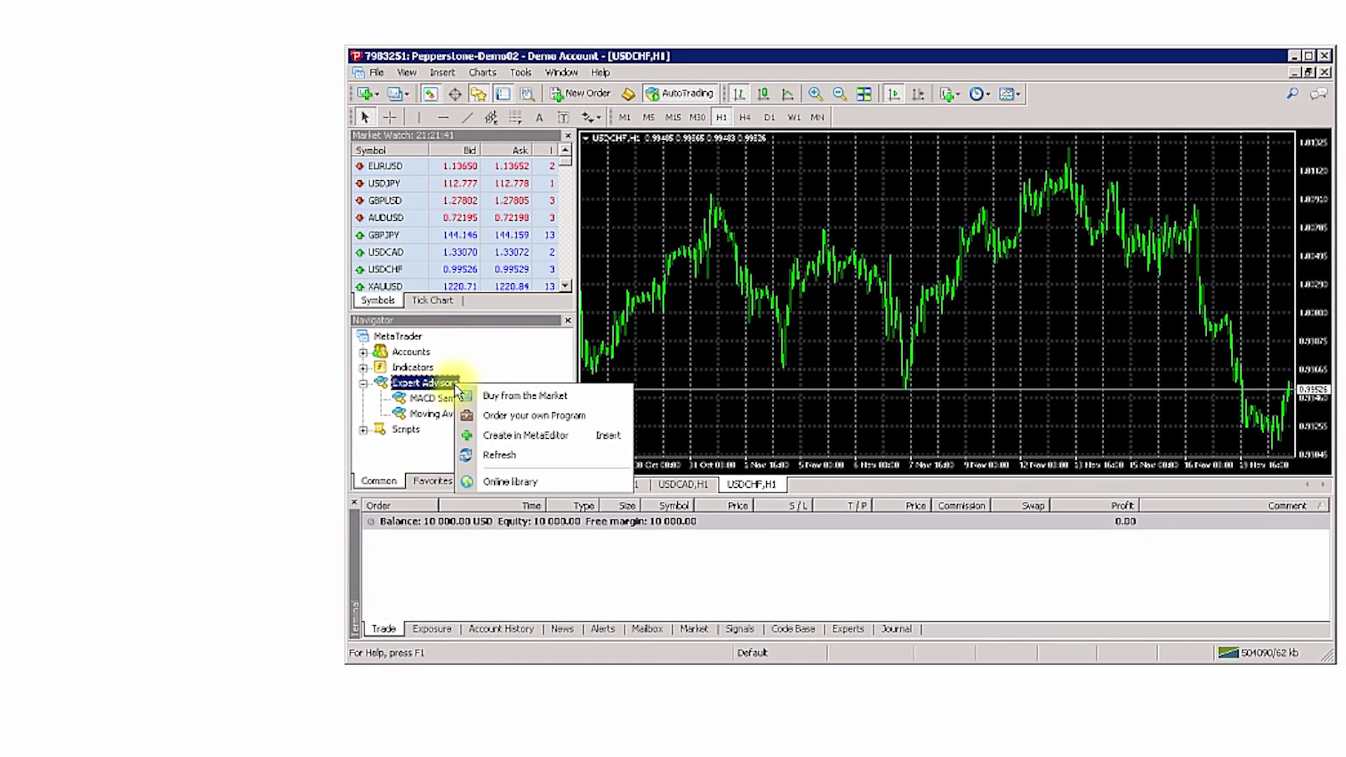
pyautogui.click(500, 456)
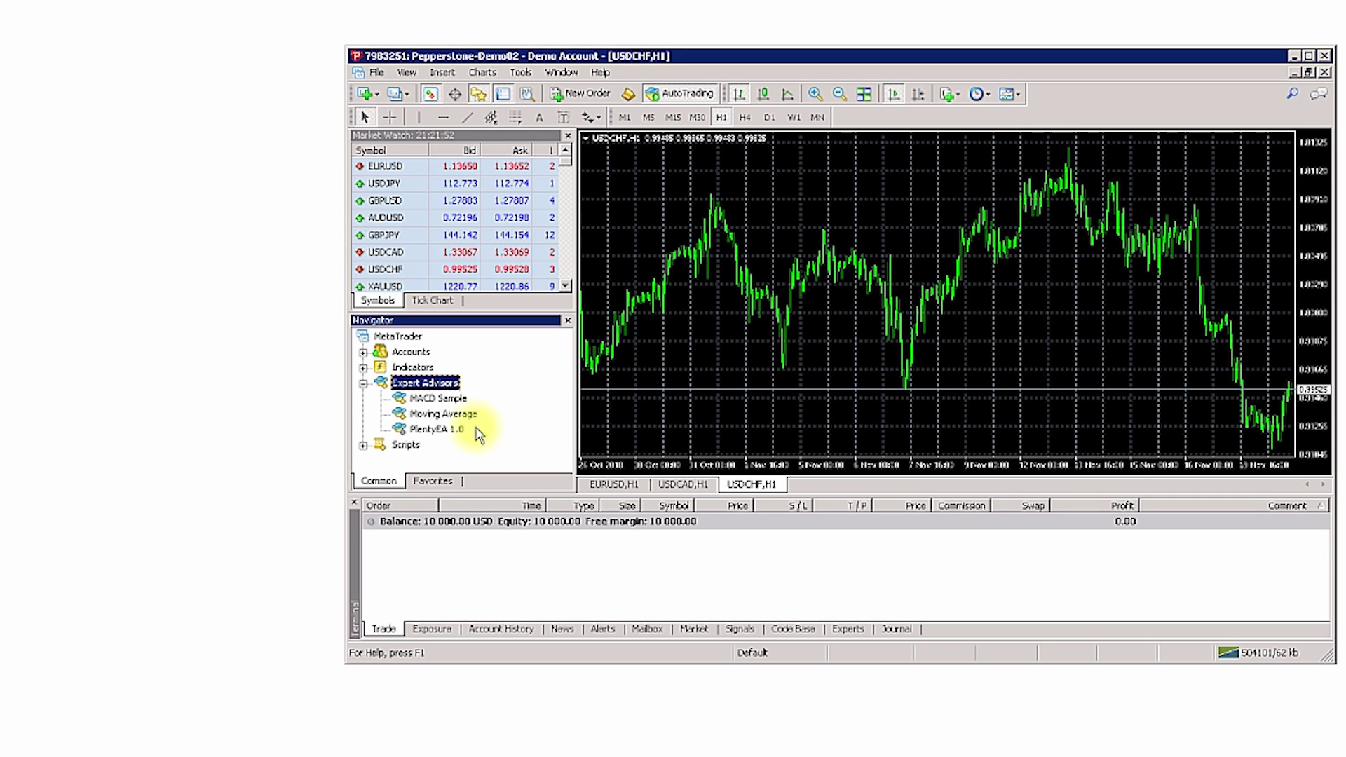
pyautogui.click(520, 73)
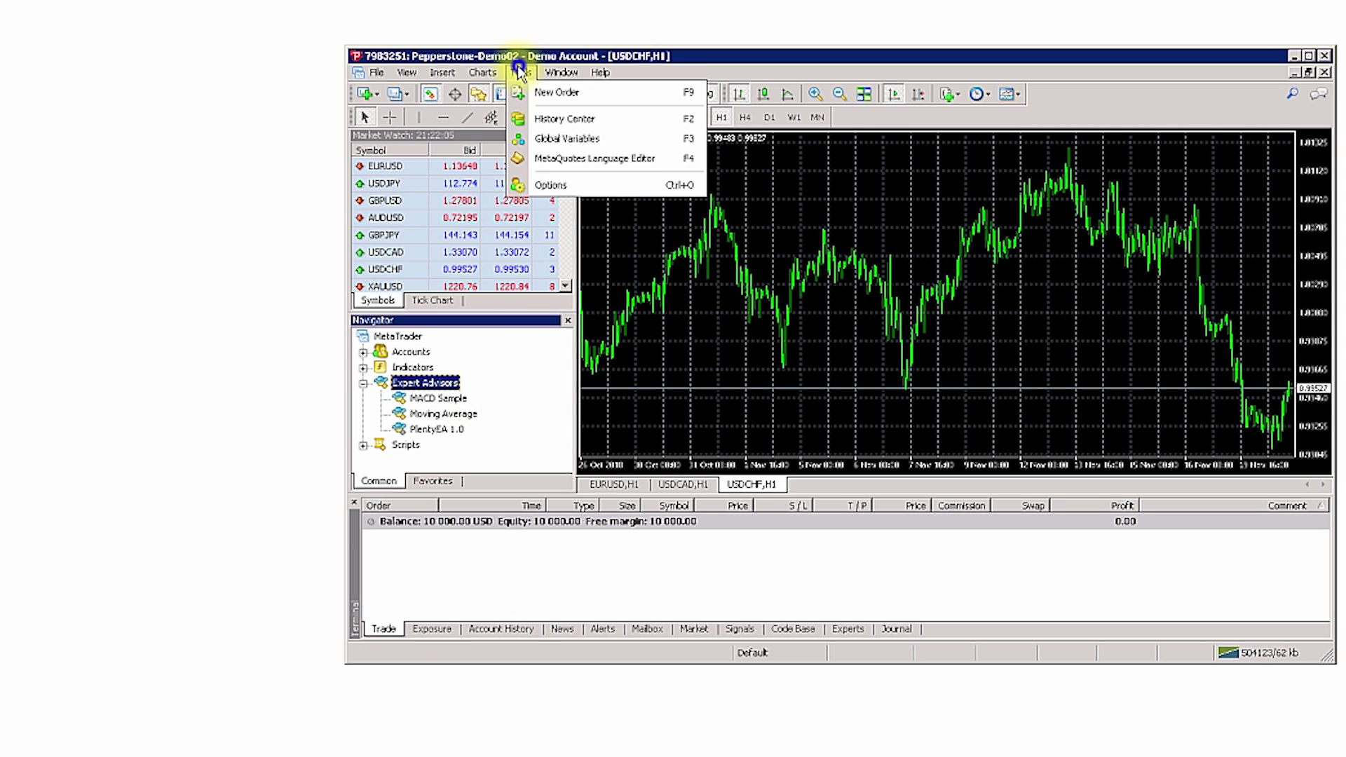
# Enable Allow automated trading and Allow DLL imports in Options > Expert Advisors.
pyautogui.click(555, 187)
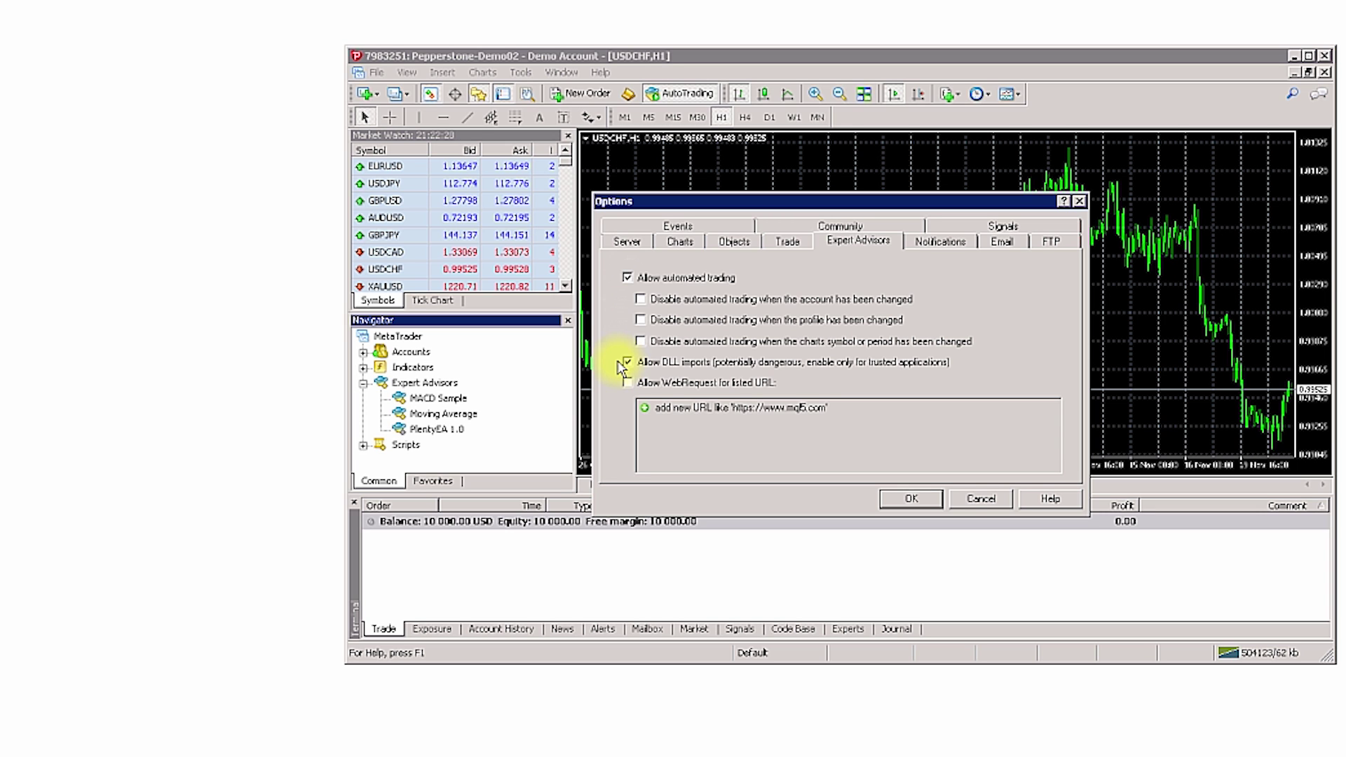
pyautogui.click(913, 497)
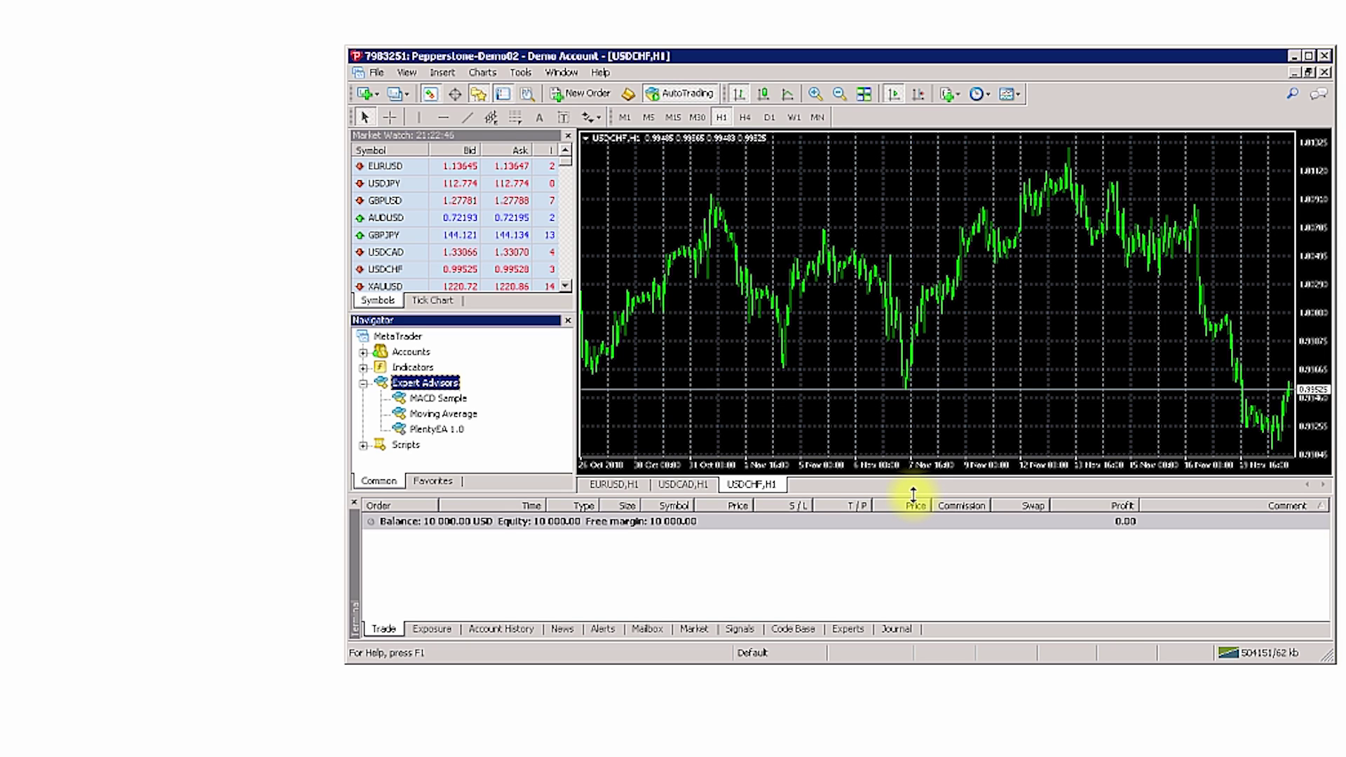
pyautogui.moveTo(903, 496); pyautogui.dragTo(901, 495)
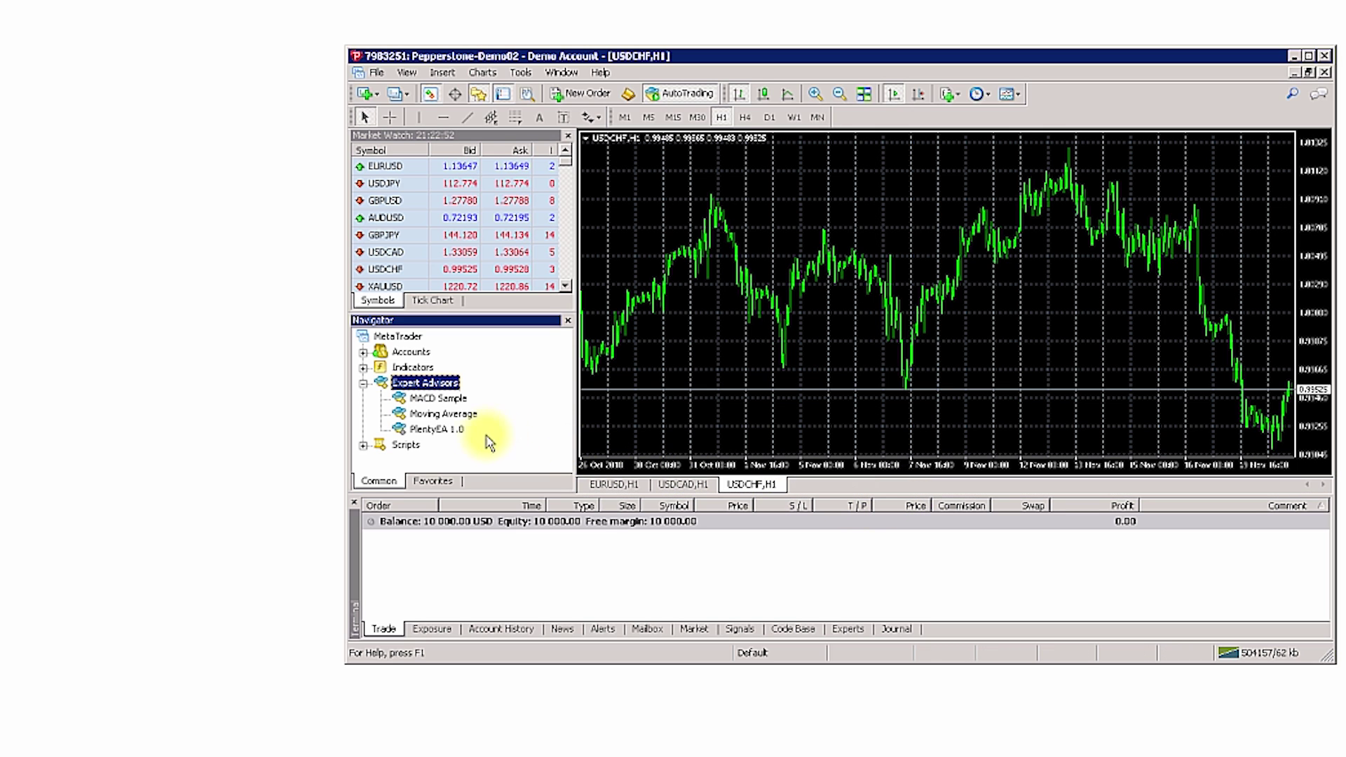
# Attach PlentyEA 1.0 to the USDCHF H1 chart with empty prefix and sufix inputs.
pyautogui.rightClick(461, 427)
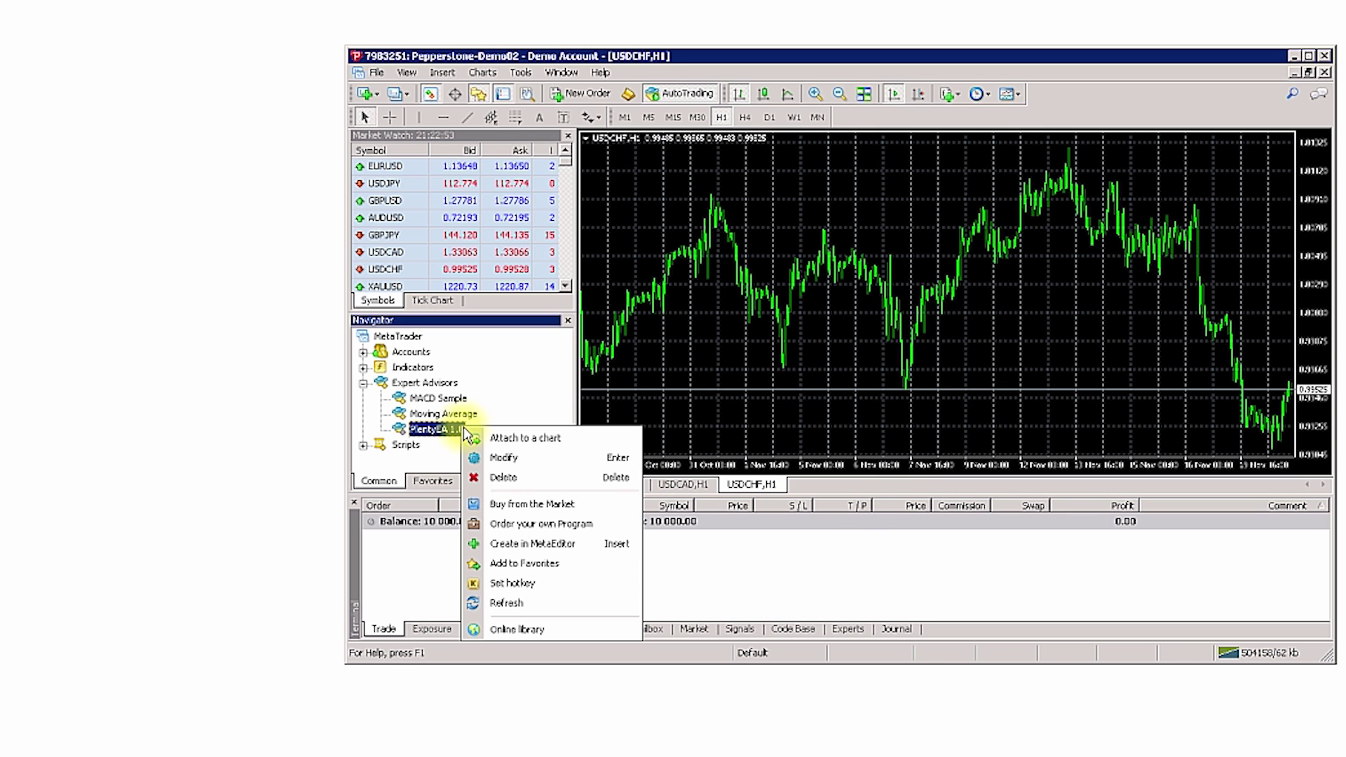
pyautogui.click(536, 439)
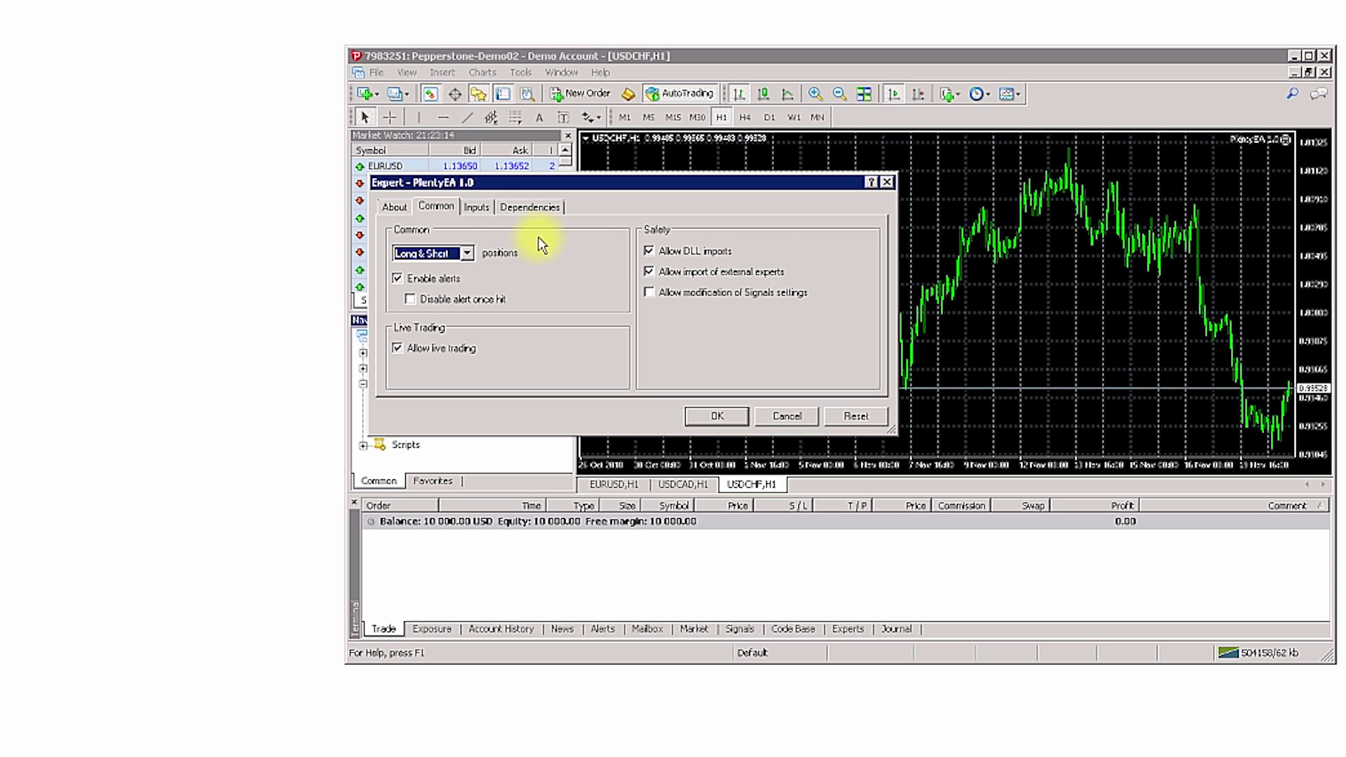
pyautogui.click(485, 209)
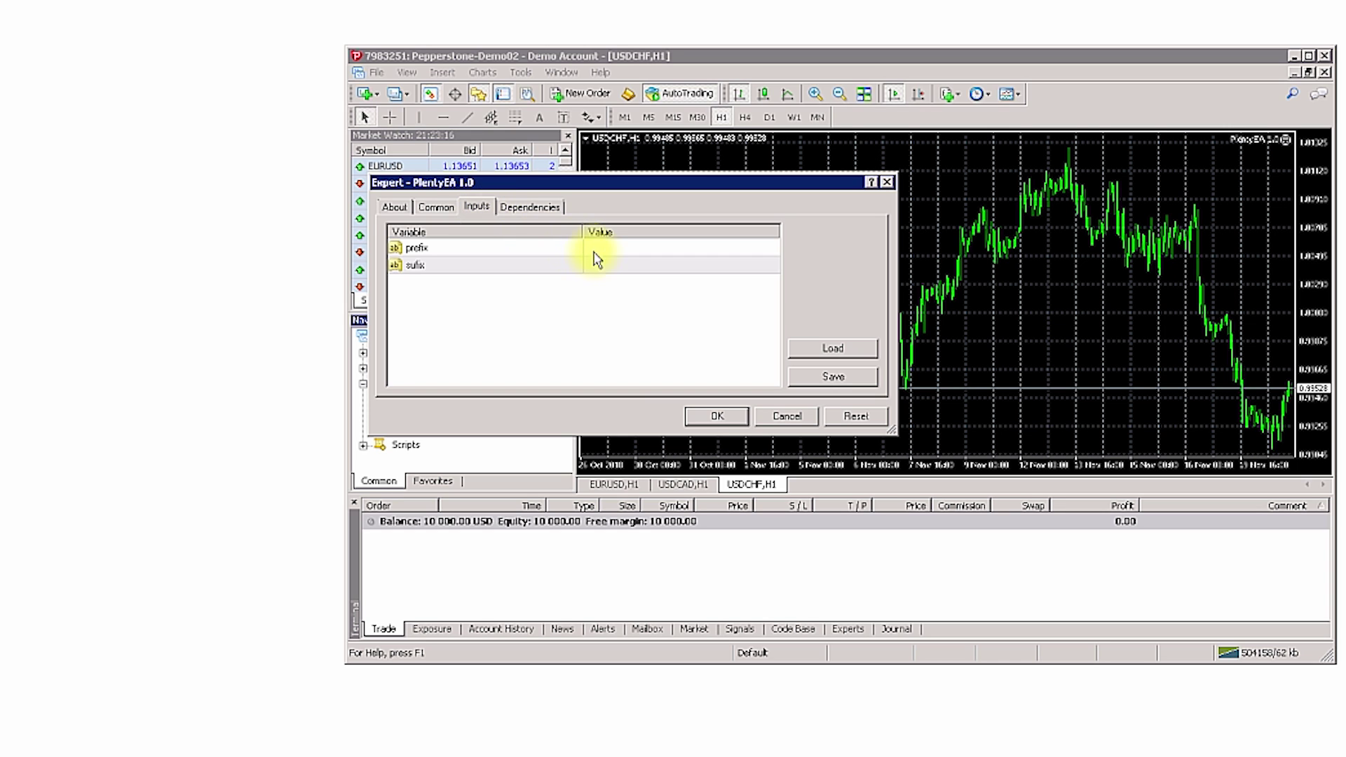
pyautogui.doubleClick(602, 266)
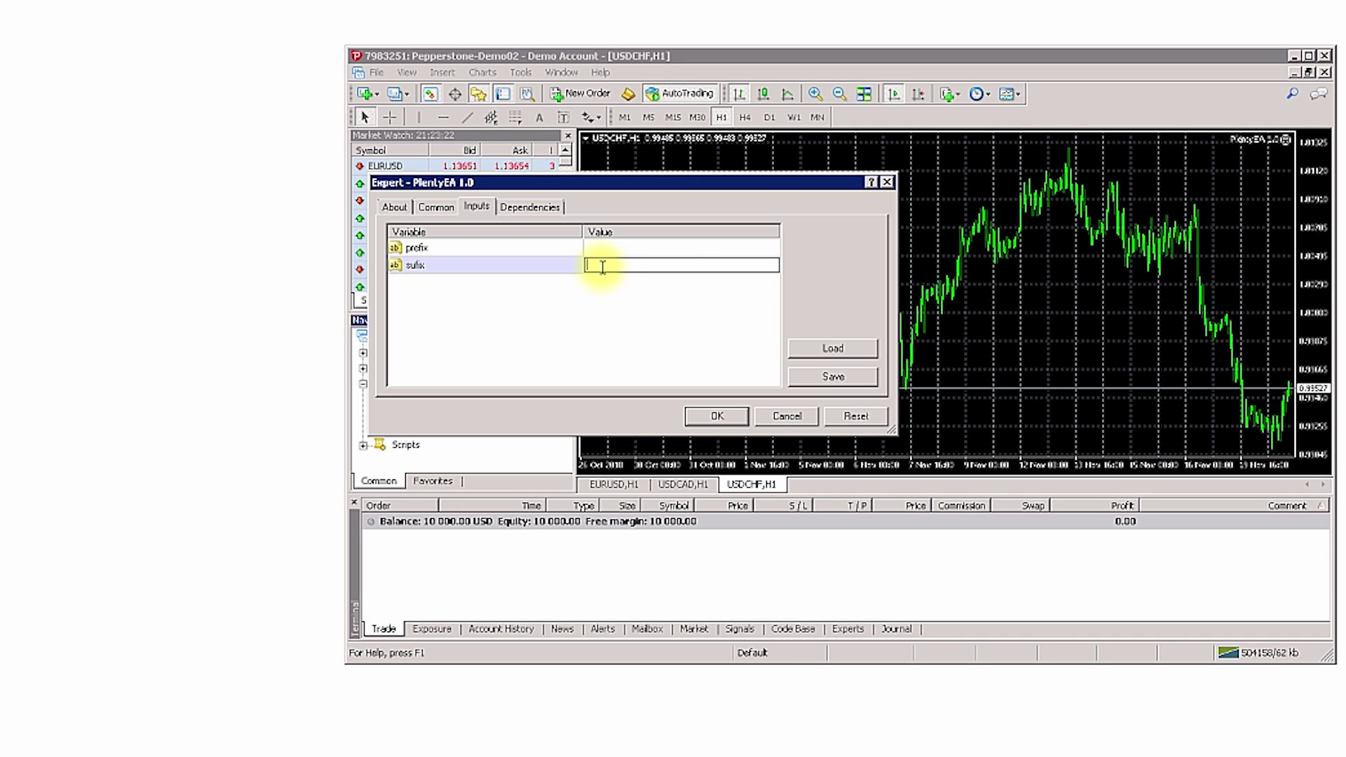
pyautogui.click(720, 417)
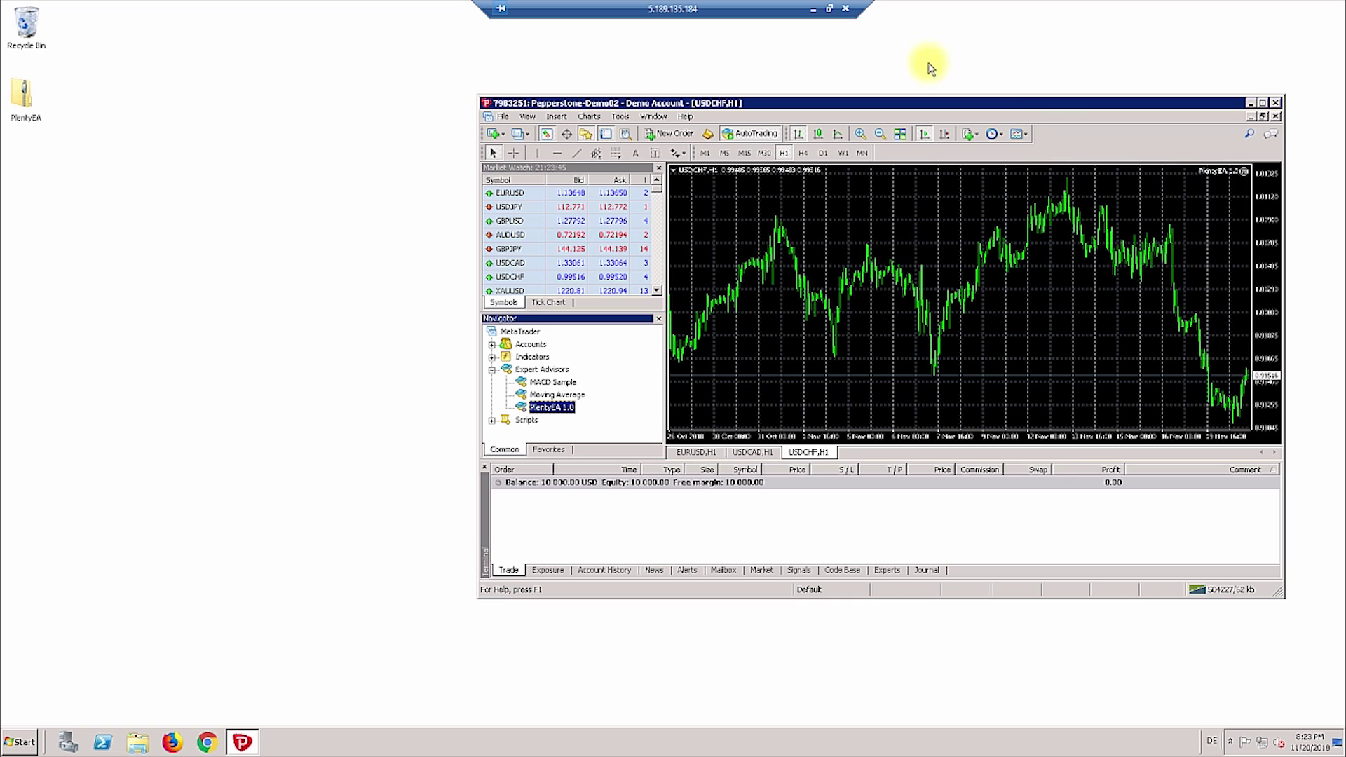
# Reload PlentyTrade settings so the Plenty EA tab shows Connected with $10000 balance.
pyautogui.click(812, 9)
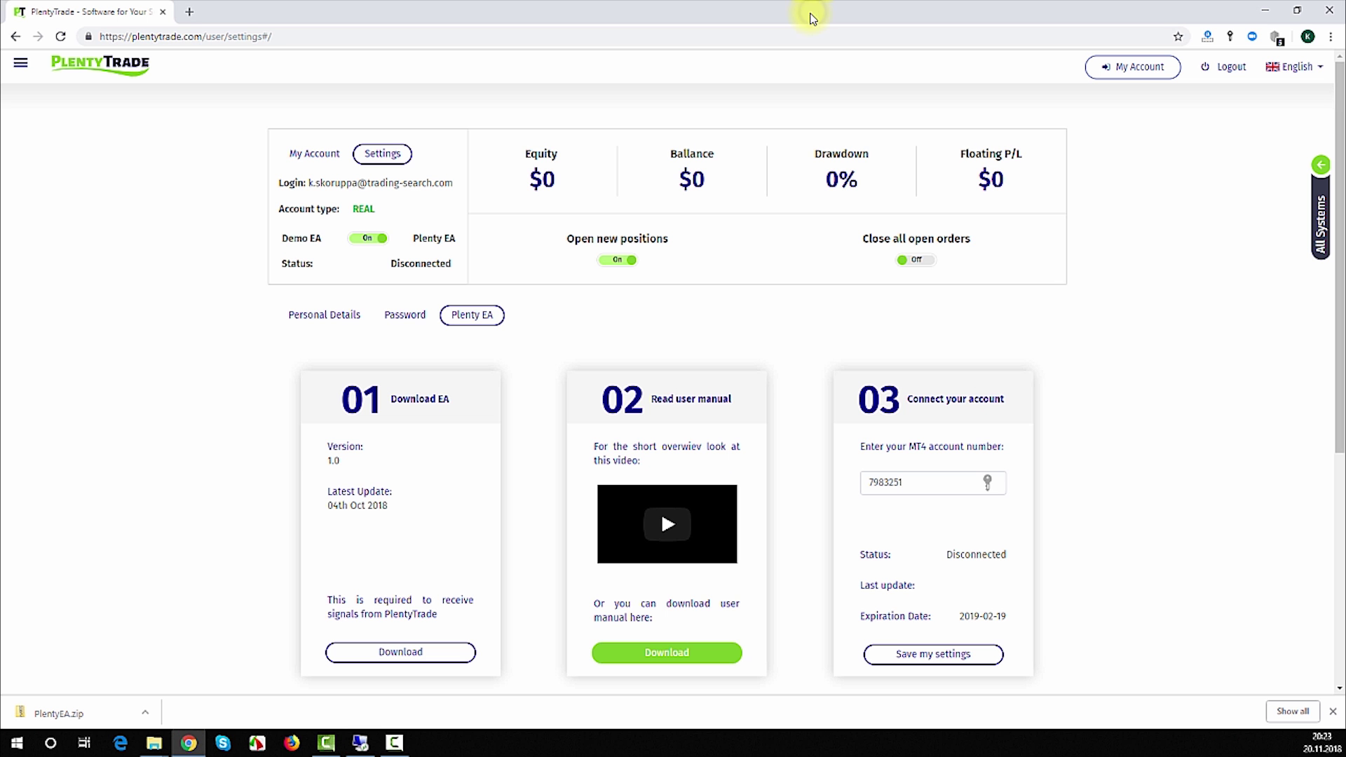
pyautogui.click(62, 38)
pyautogui.click(62, 39)
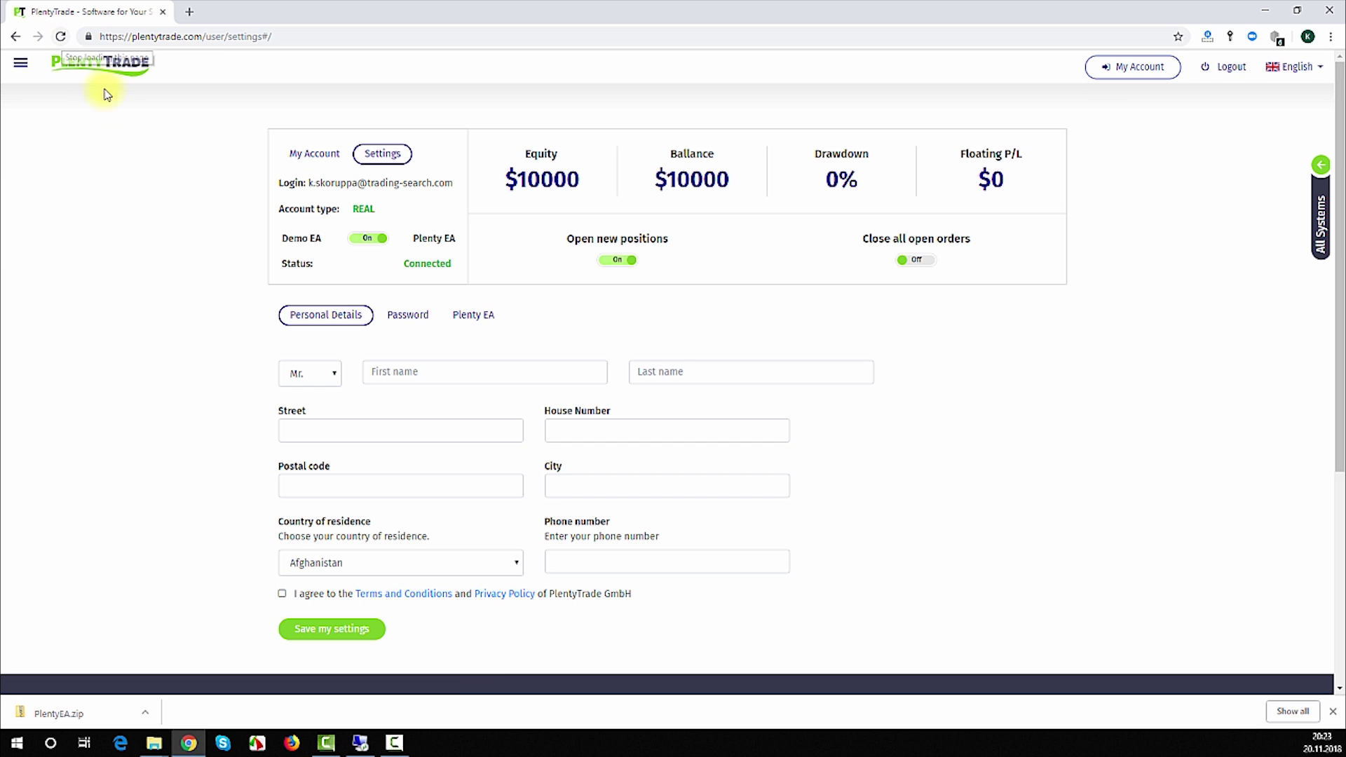
pyautogui.click(468, 317)
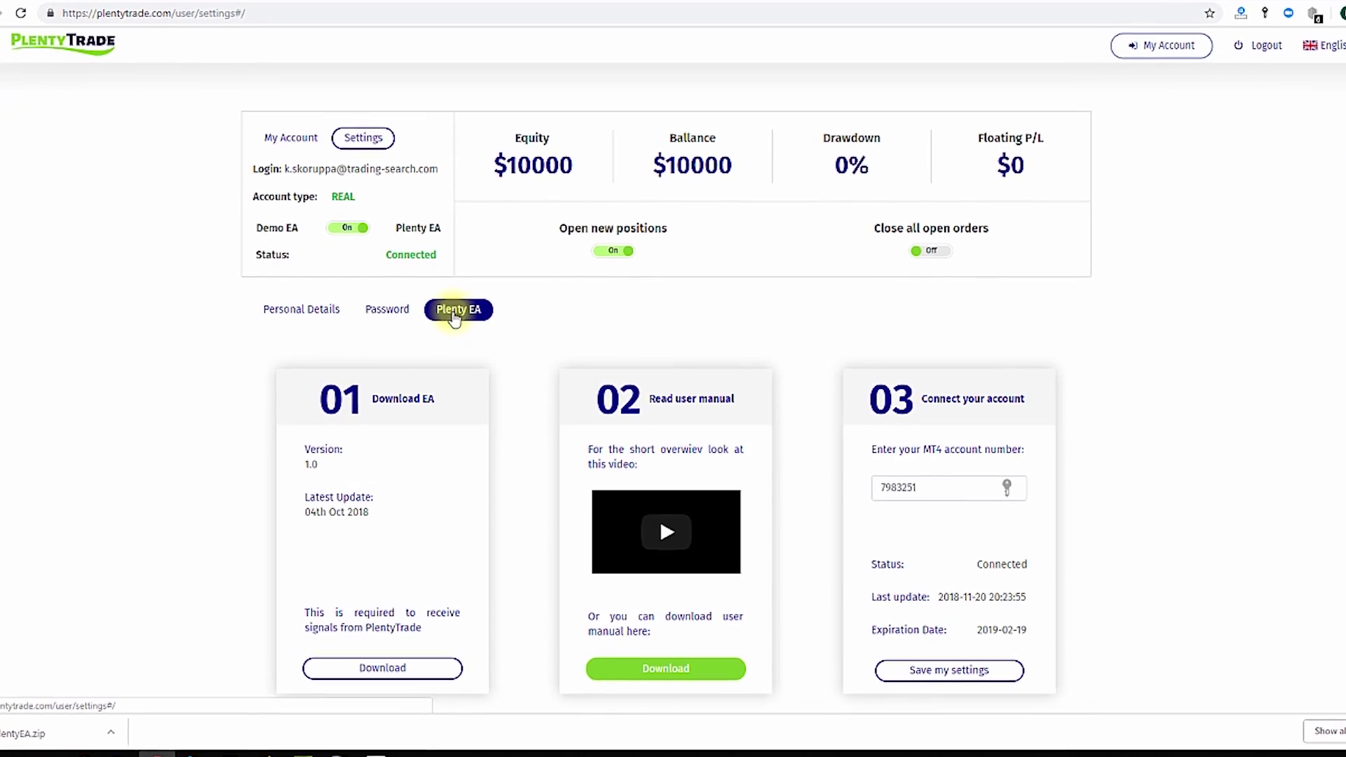